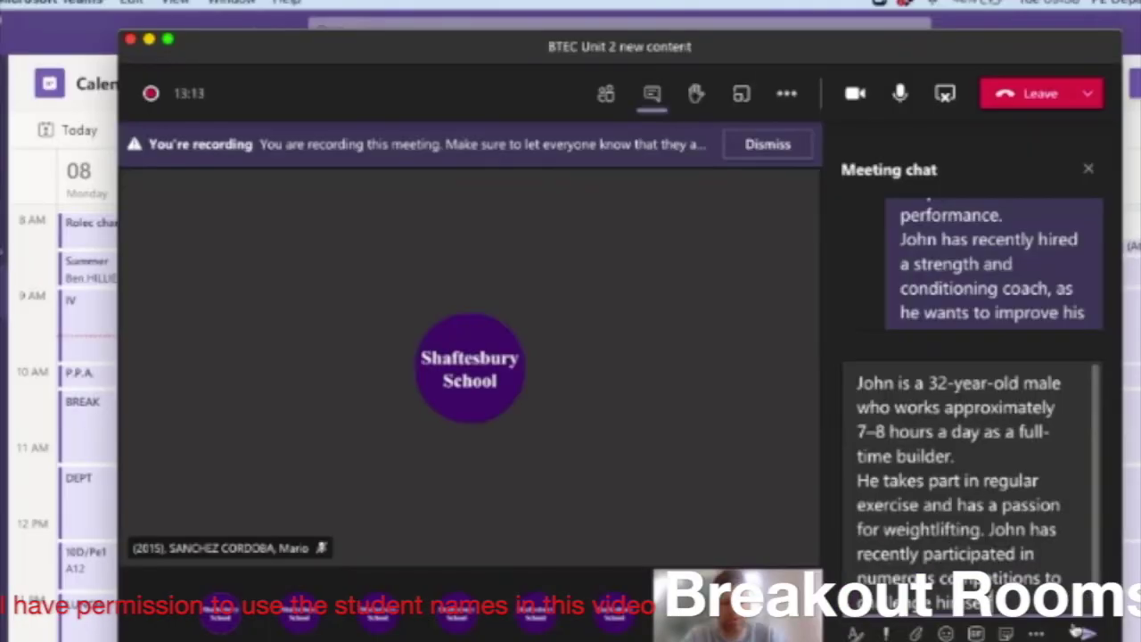
# Add "Task 1:" at the start of the drafted message about John in the meeting chat and send it
pyautogui.click(858, 381)
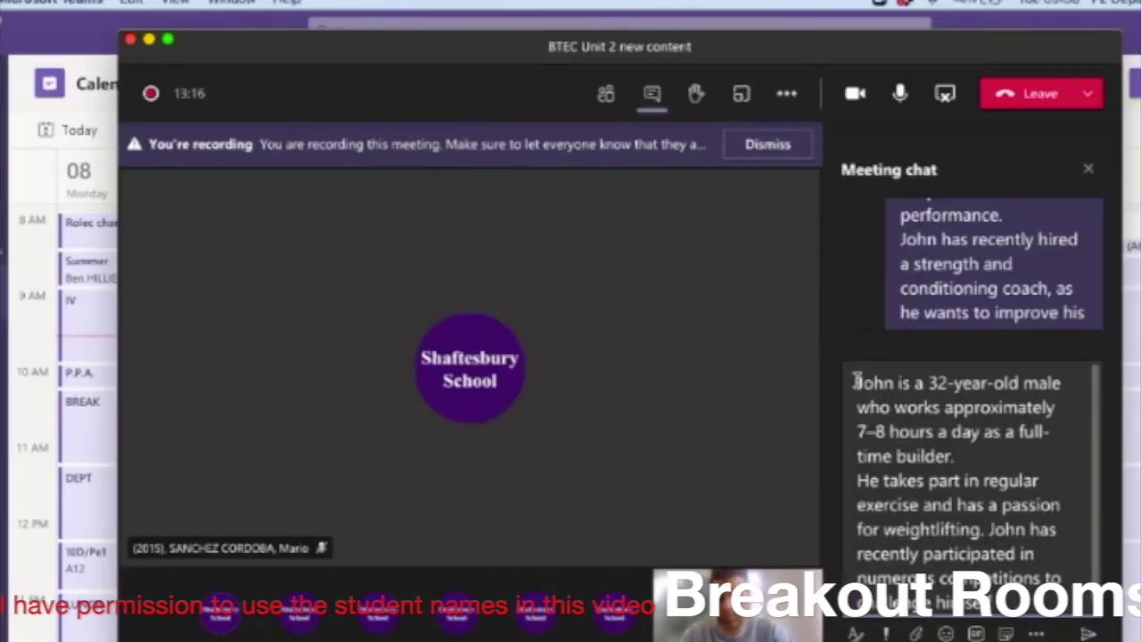
pyautogui.write('Ts')
pyautogui.press('BackSpace')
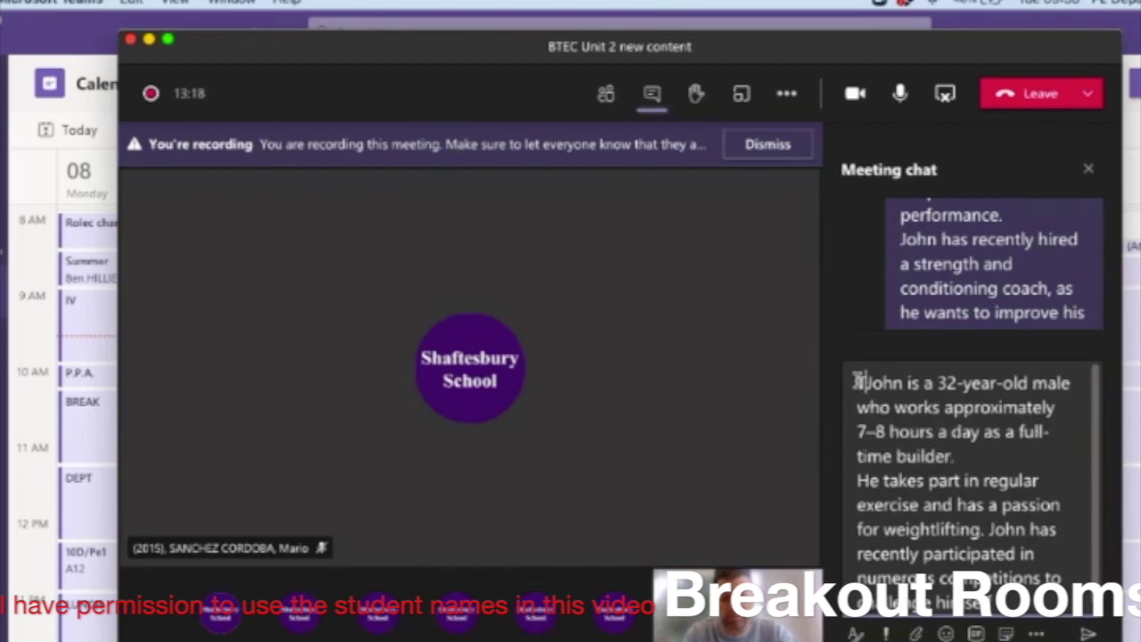
pyautogui.write('ask 1')
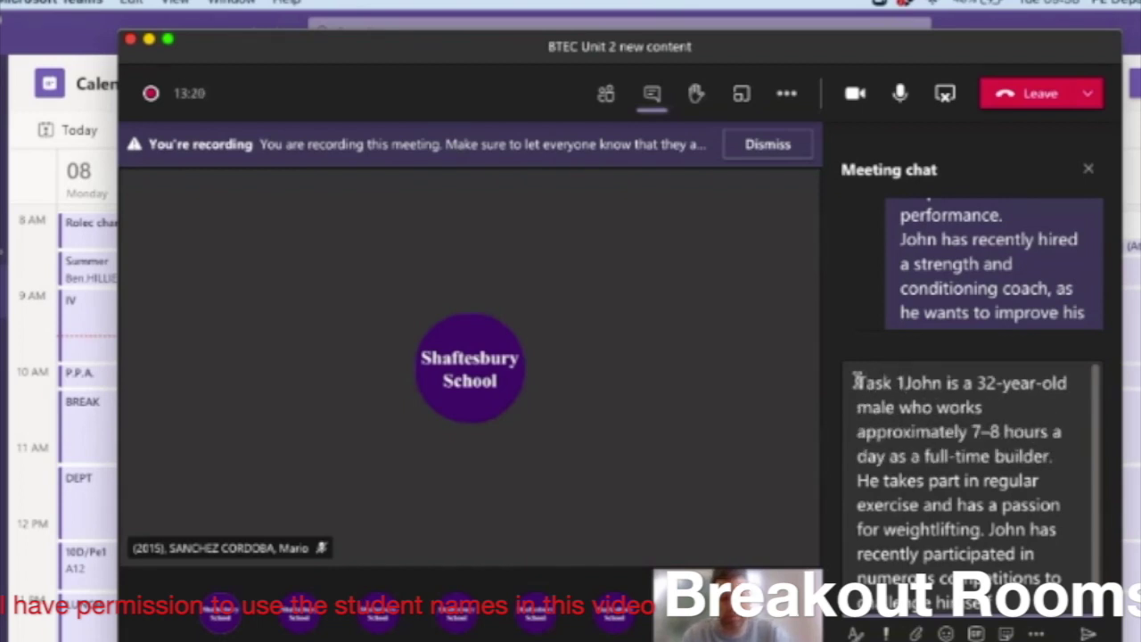
pyautogui.write(':')
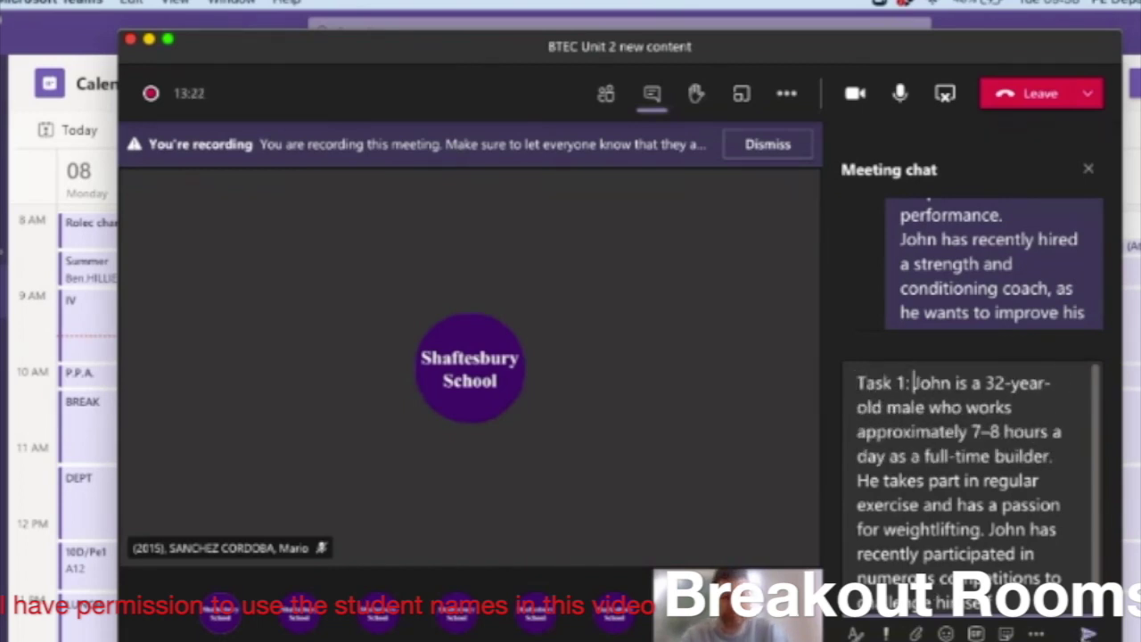
pyautogui.press('Return')
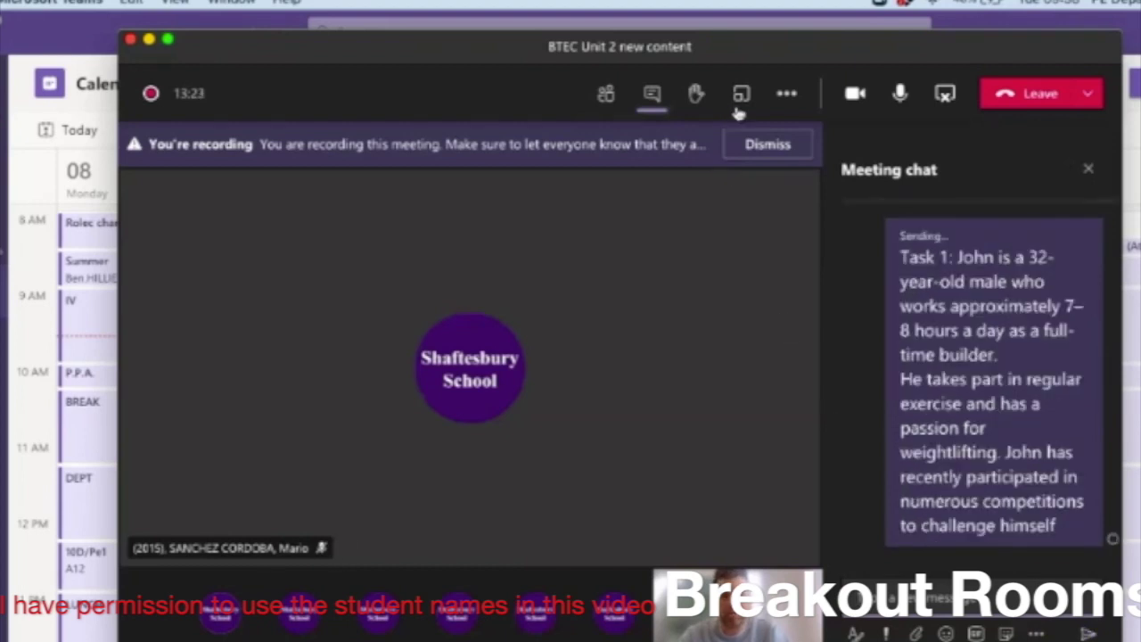
# Check the meeting's participant list and assign the one unassigned attendee to breakout Room 1
pyautogui.click(608, 96)
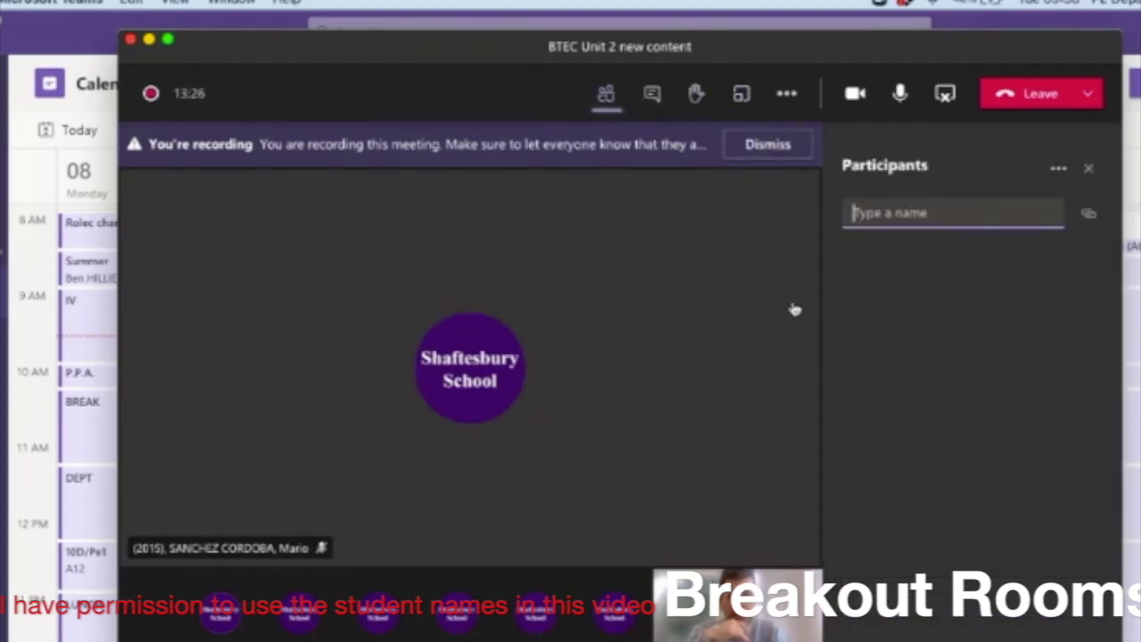
pyautogui.scroll(-3, 917, 392)
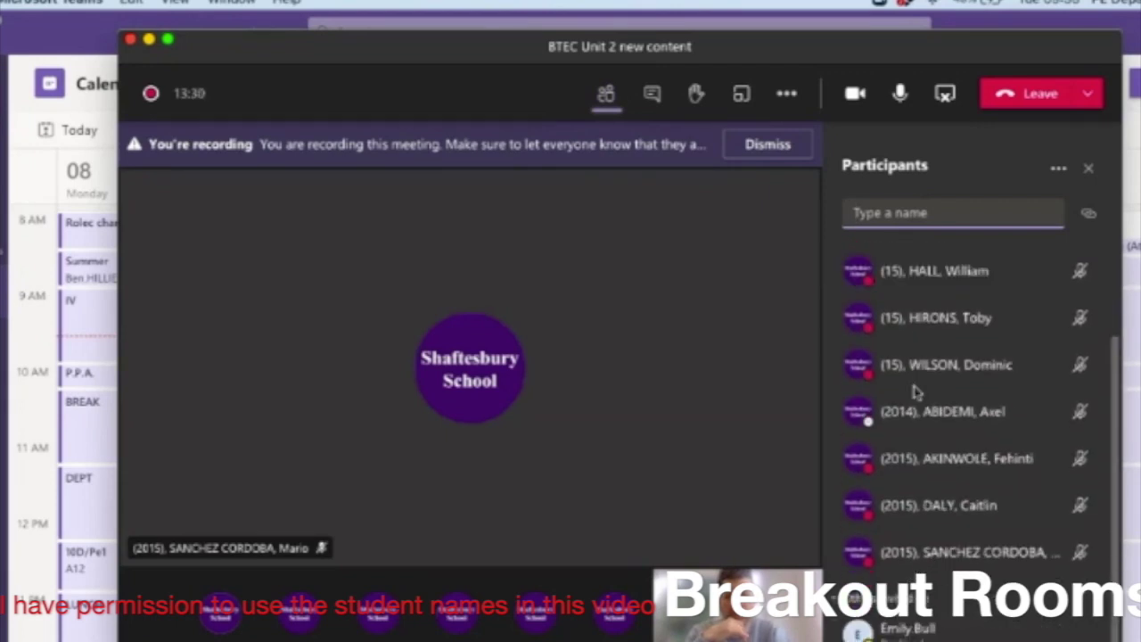
pyautogui.scroll(3, 916, 389)
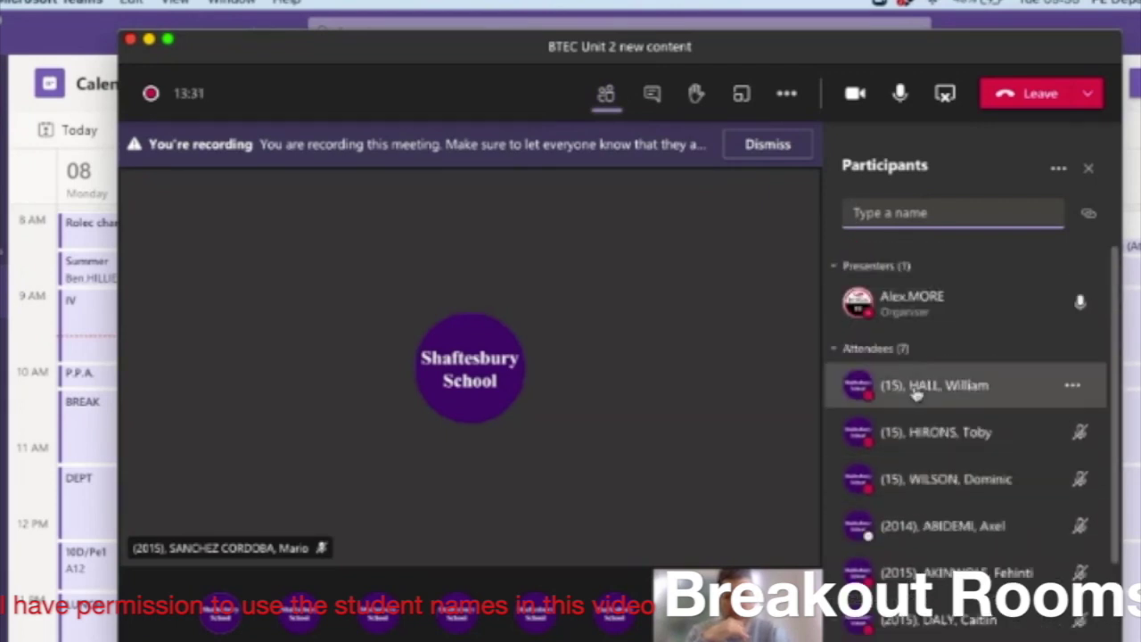
pyautogui.click(742, 98)
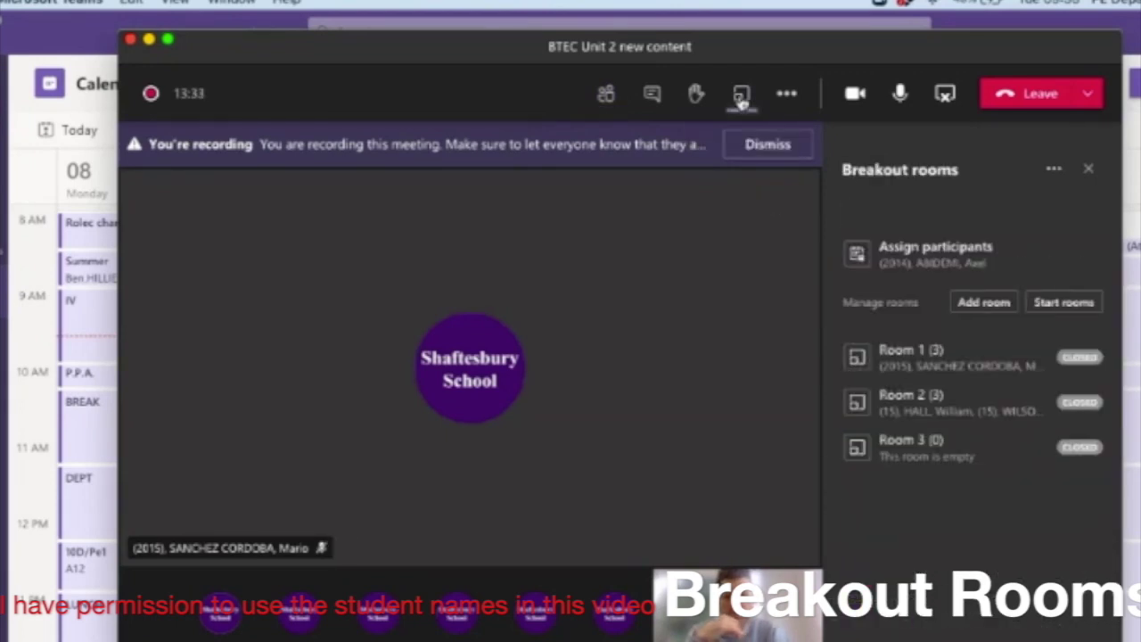
pyautogui.click(984, 255)
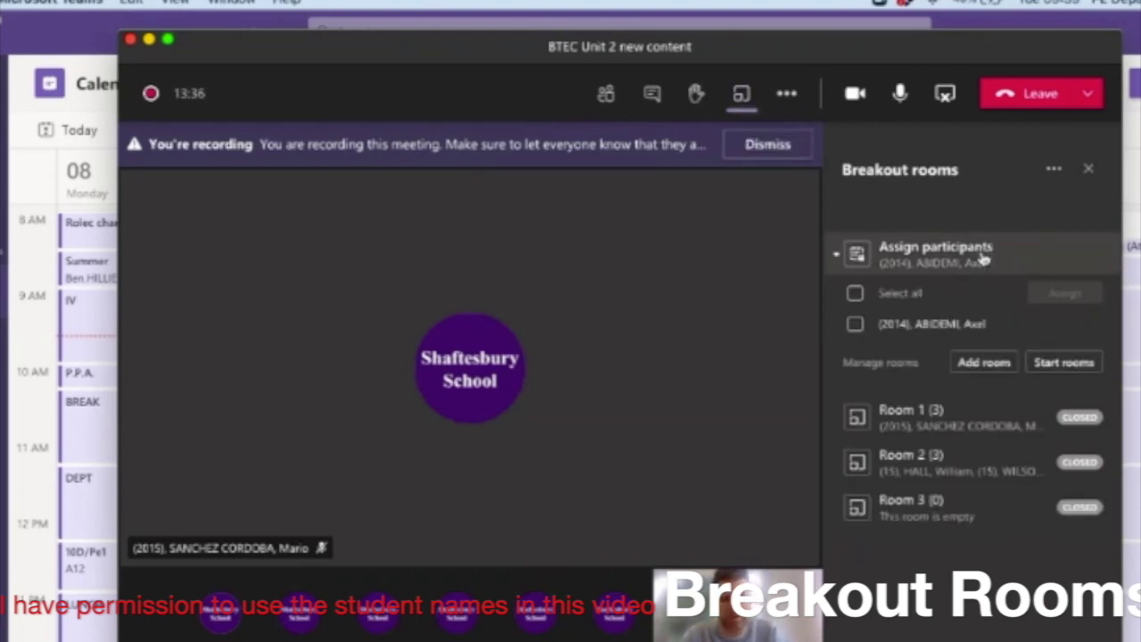
pyautogui.click(856, 324)
pyautogui.click(1042, 294)
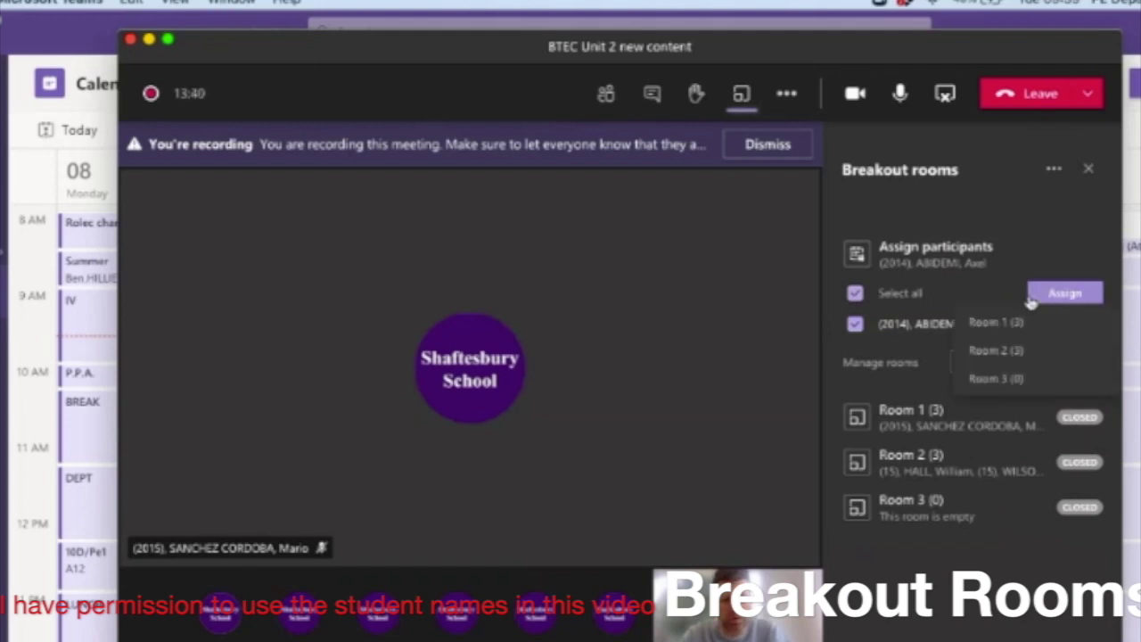
pyautogui.click(1011, 324)
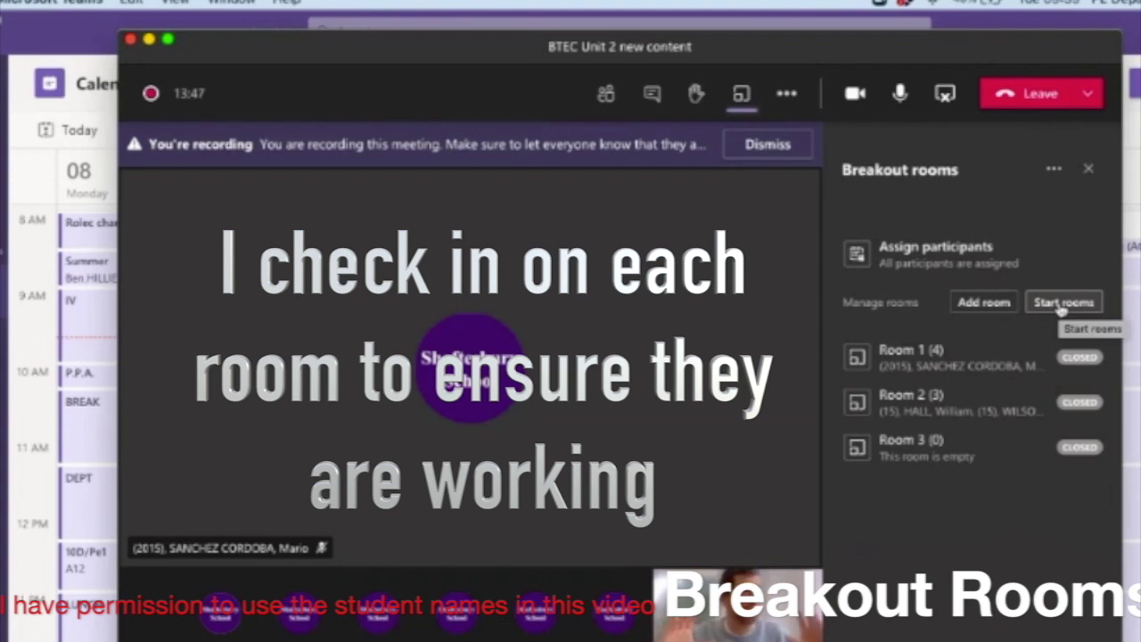
# Review the members of breakout Room 1 and Room 2, and check the participant list for raised hands
pyautogui.click(981, 355)
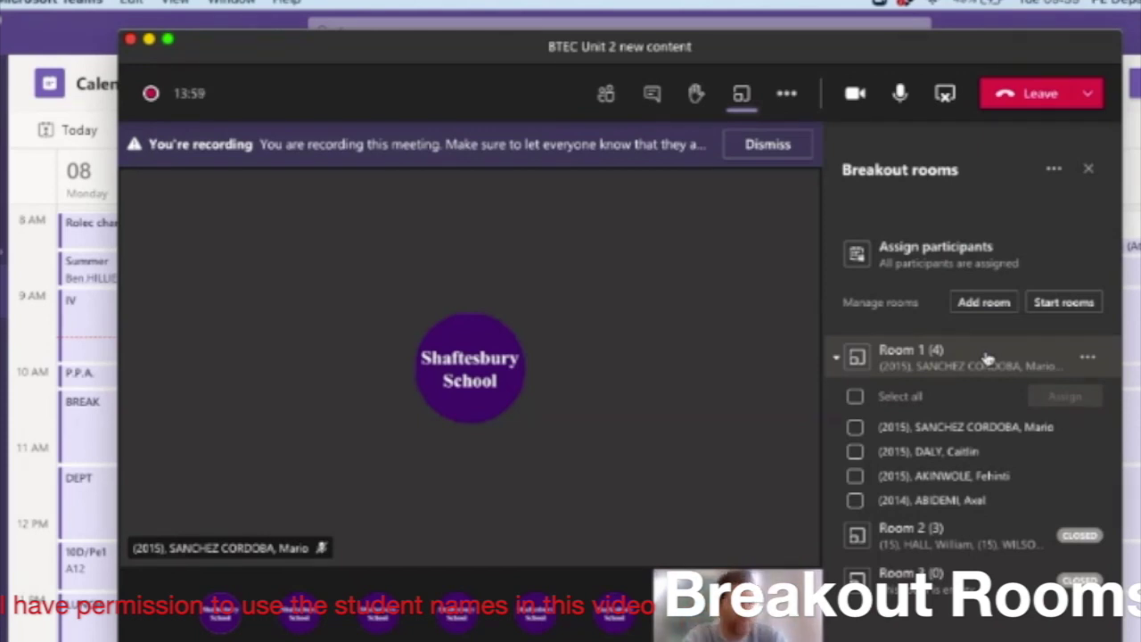
pyautogui.click(977, 544)
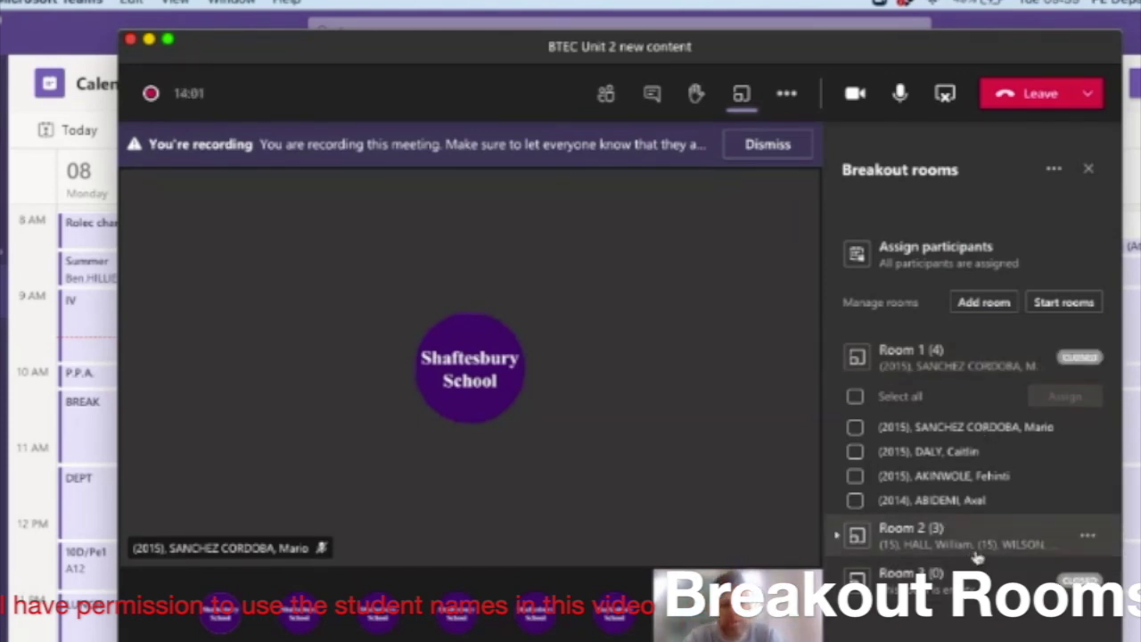
pyautogui.scroll(-2, 977, 557)
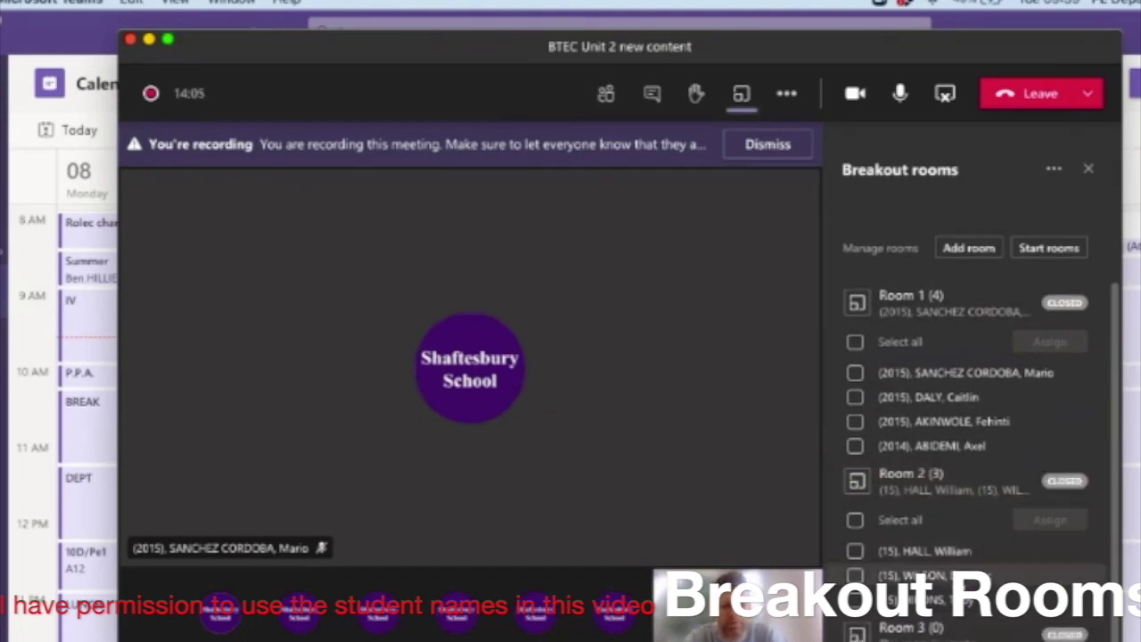
pyautogui.scroll(2, 976, 558)
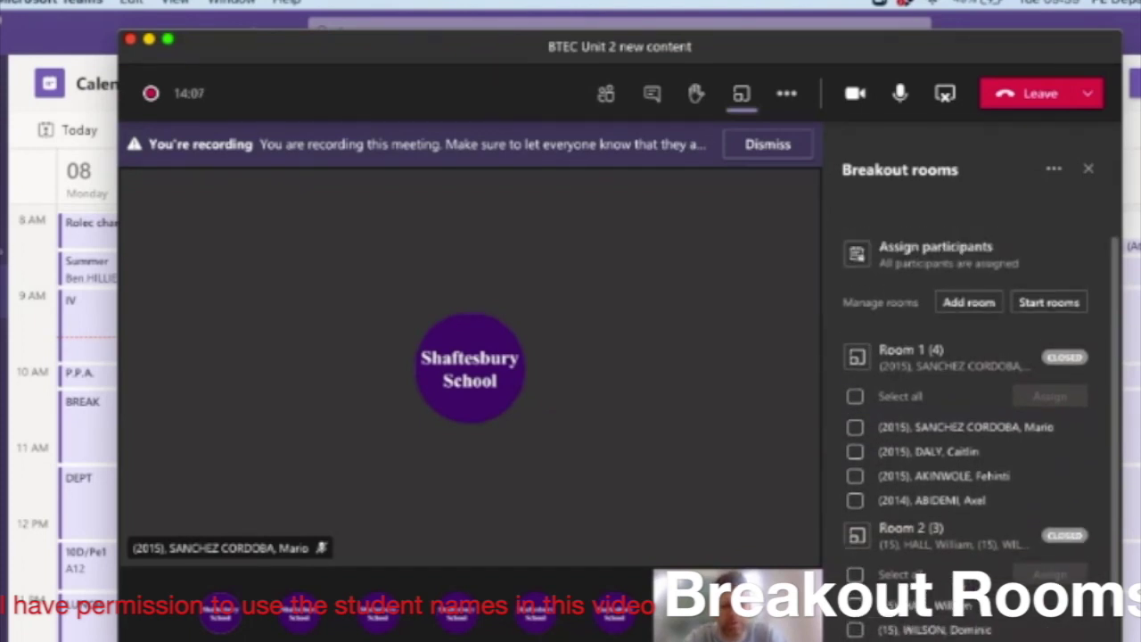
pyautogui.click(608, 96)
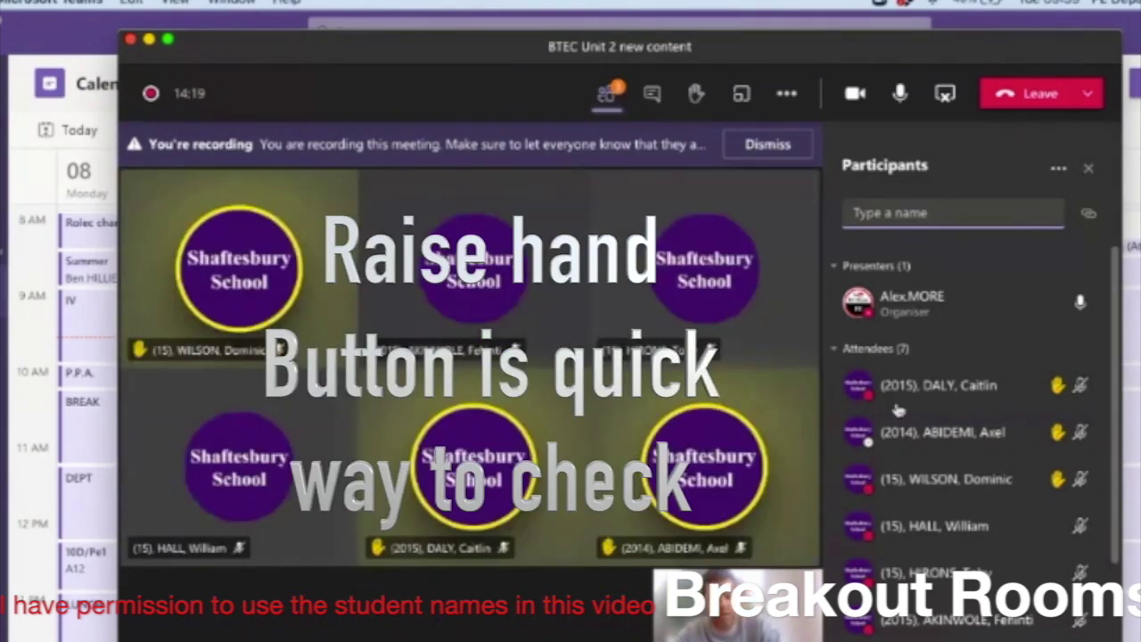
pyautogui.scroll(-2, 899, 409)
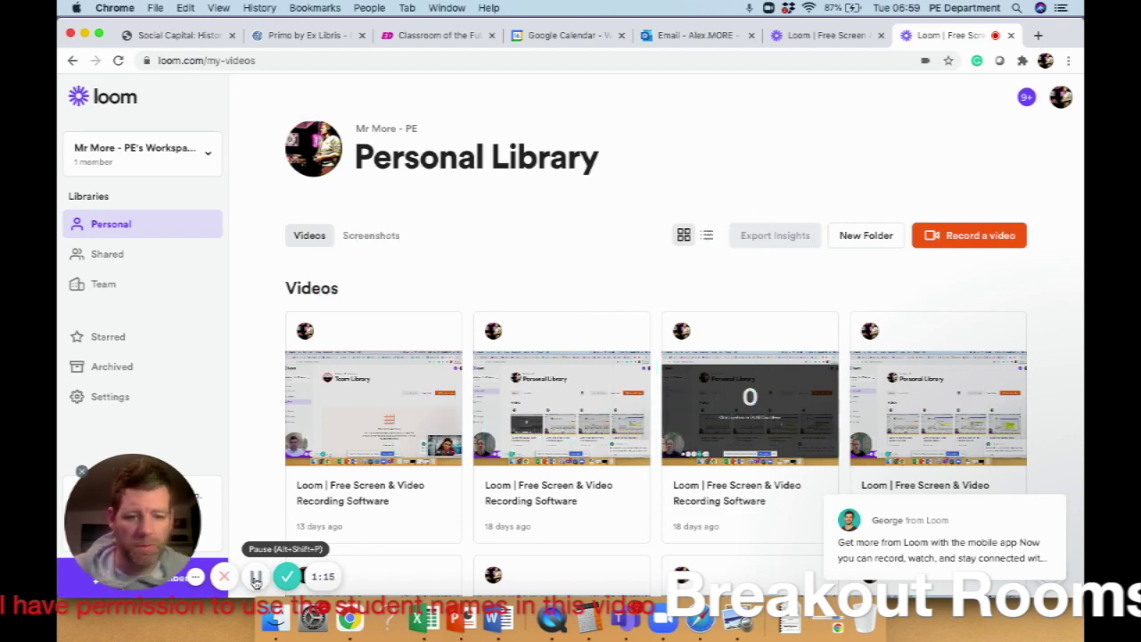
# Bring up the Teams meeting recording, return to Loom in Chrome and pause the screen recording
pyautogui.hotkey('ctrl', 'Up')
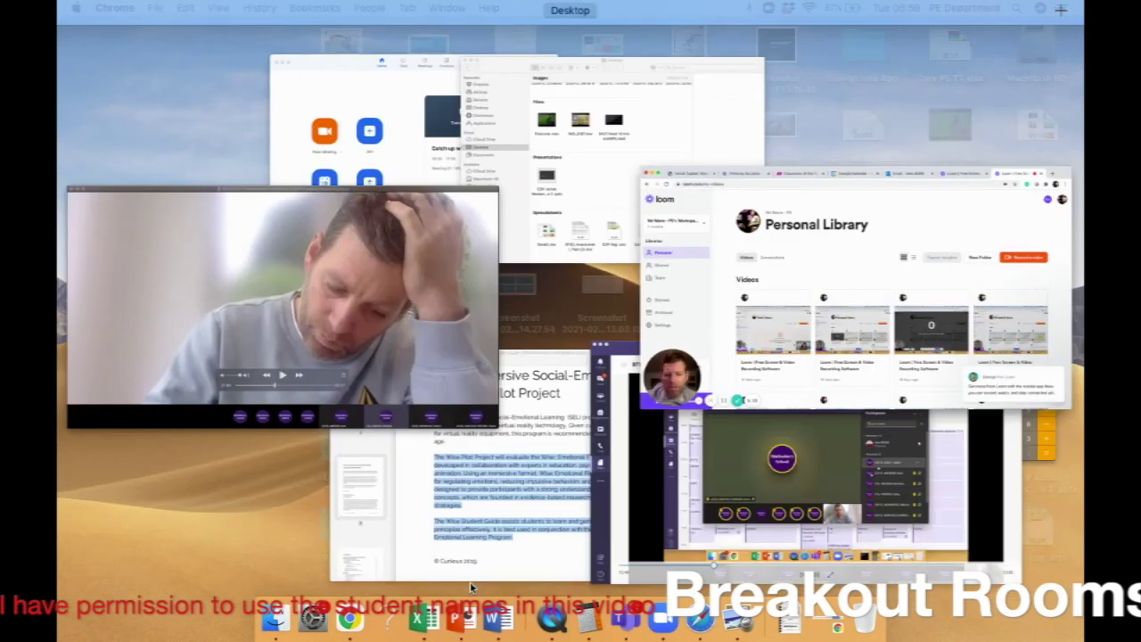
pyautogui.click(753, 499)
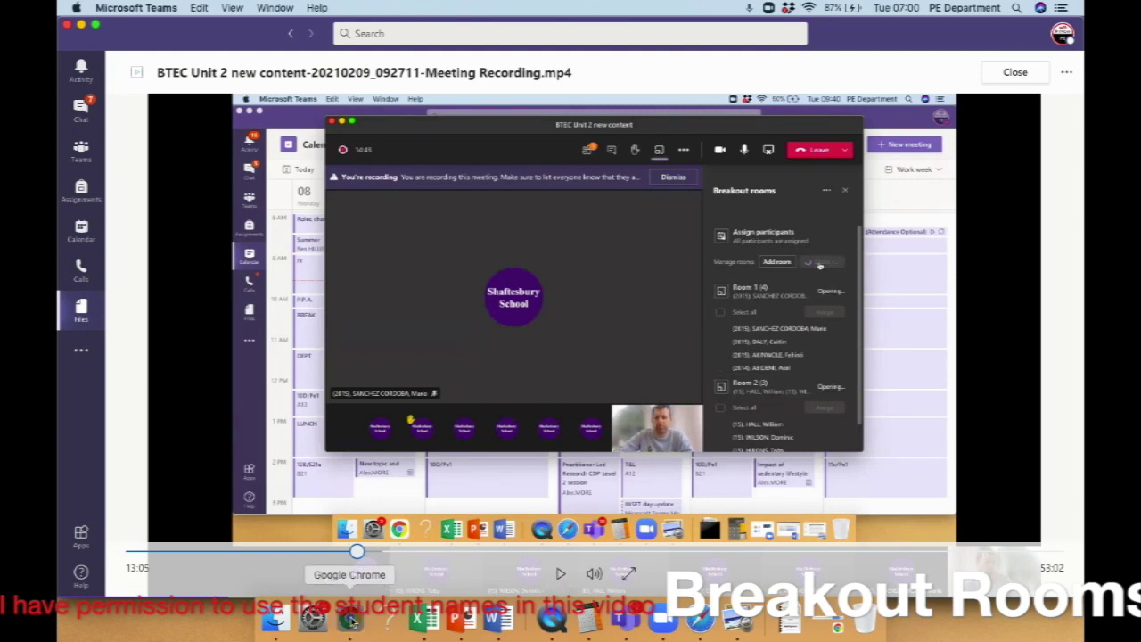
pyautogui.click(349, 617)
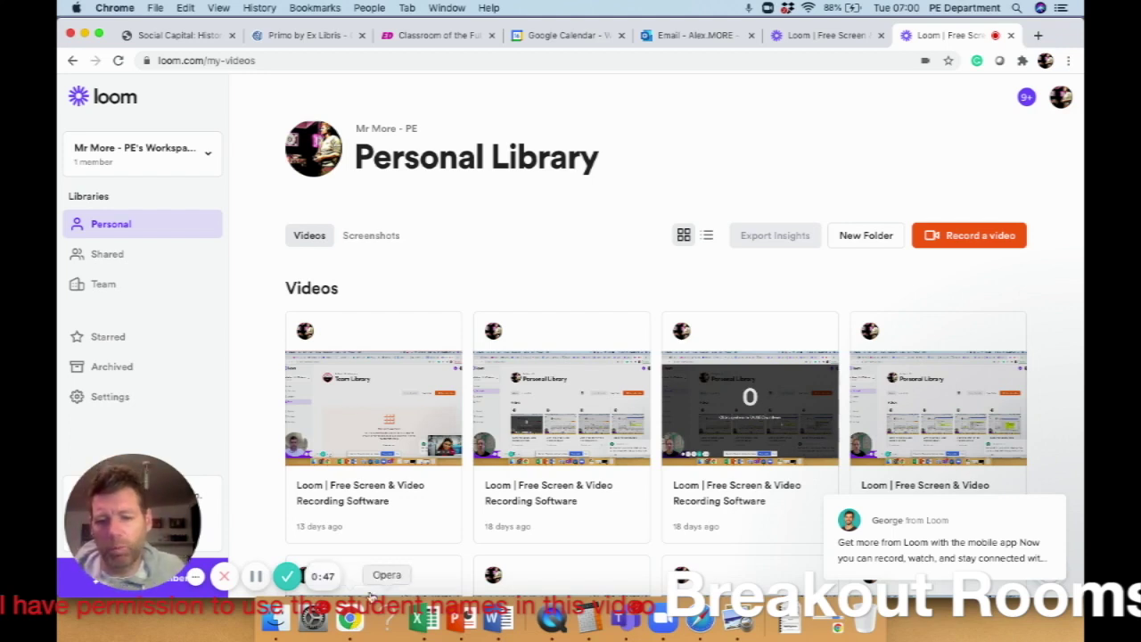
pyautogui.click(256, 577)
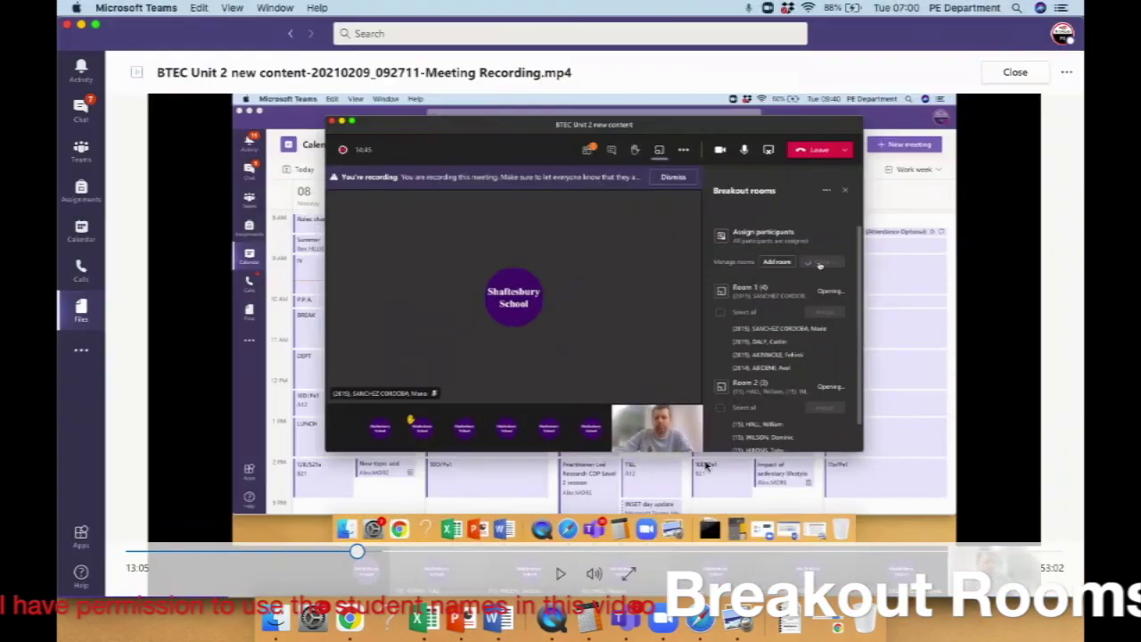
# Play the "BTEC Unit 2 new content" meeting recording in Teams and skip ahead past the opening of the rooms
pyautogui.click(560, 575)
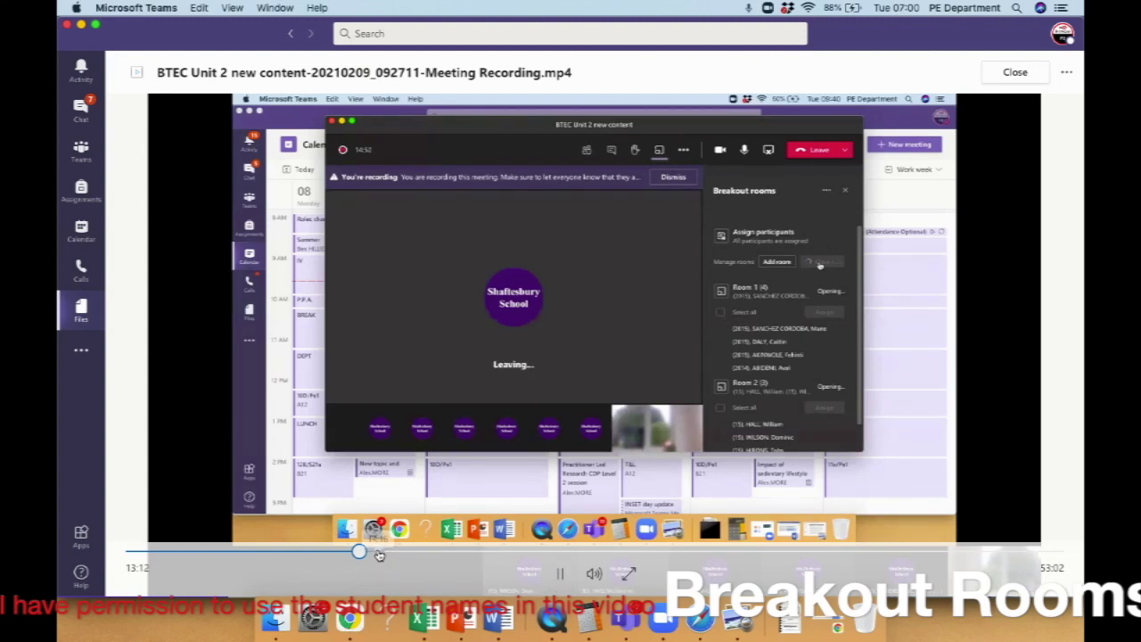
pyautogui.click(378, 553)
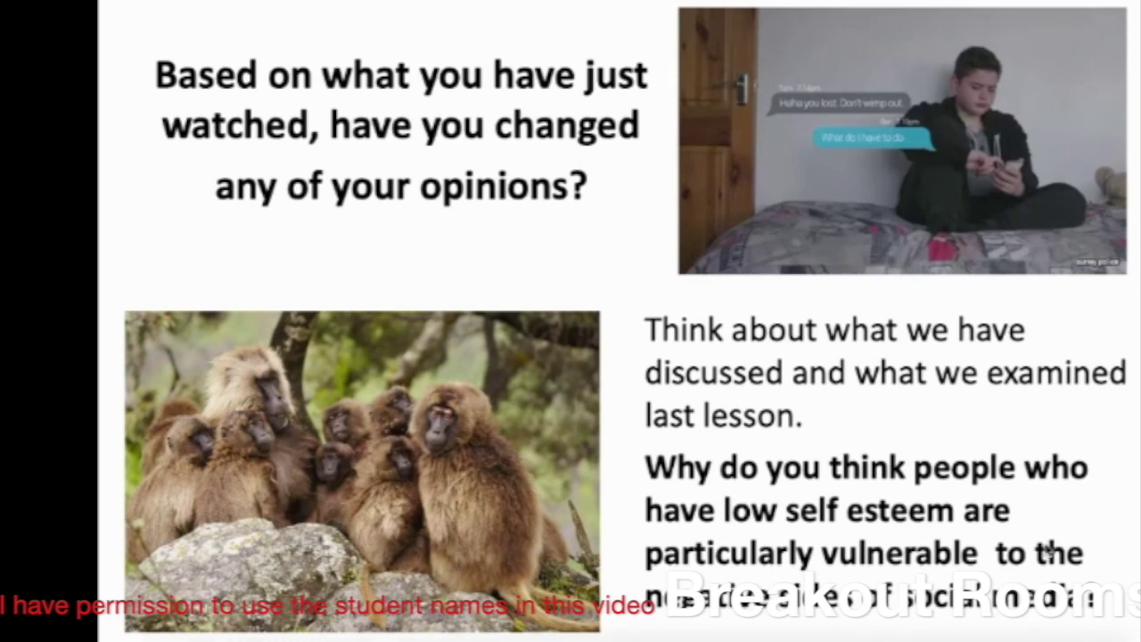
# Switch from the slides to the Teams meeting and show the members of breakout Room 1 and Room 2
pyautogui.hotkey('alt', 'Tab')
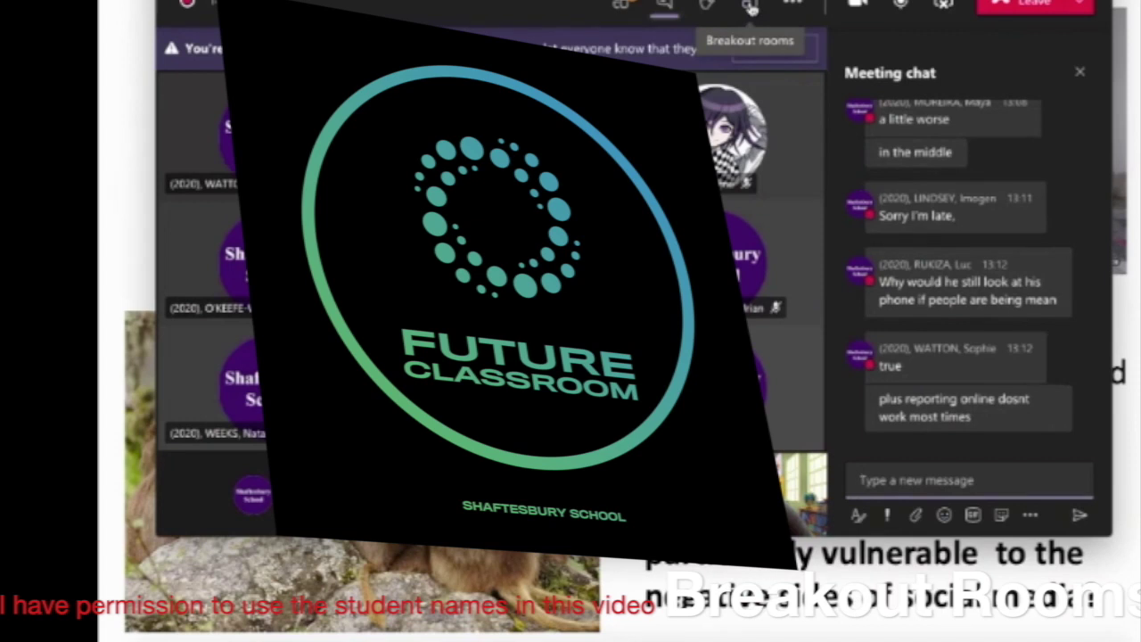
pyautogui.click(751, 7)
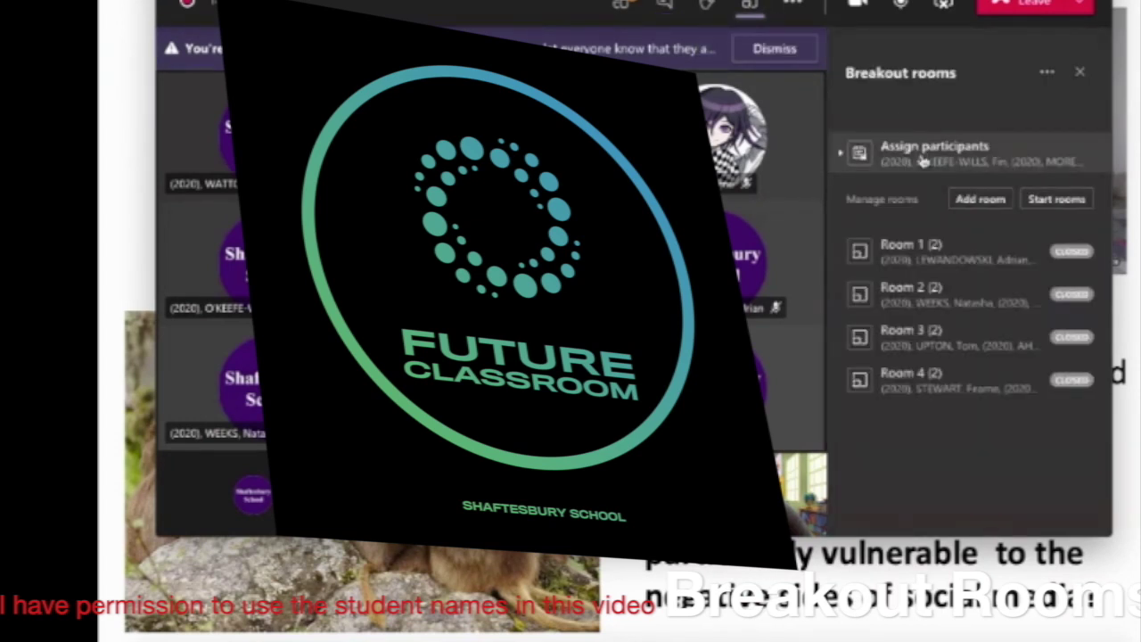
pyautogui.click(933, 261)
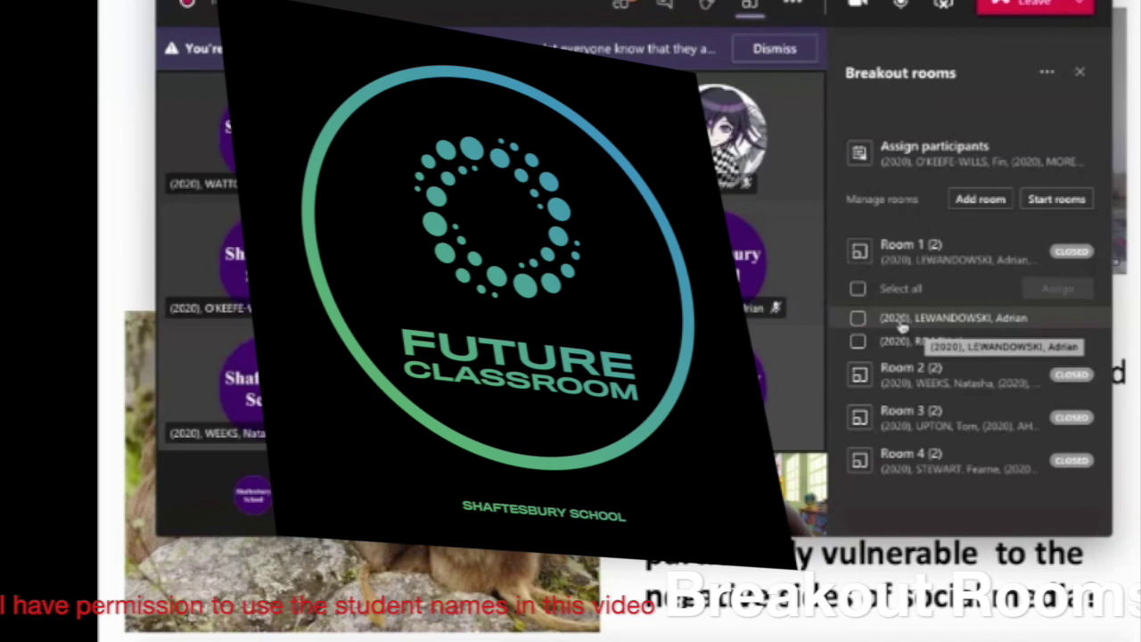
pyautogui.click(915, 381)
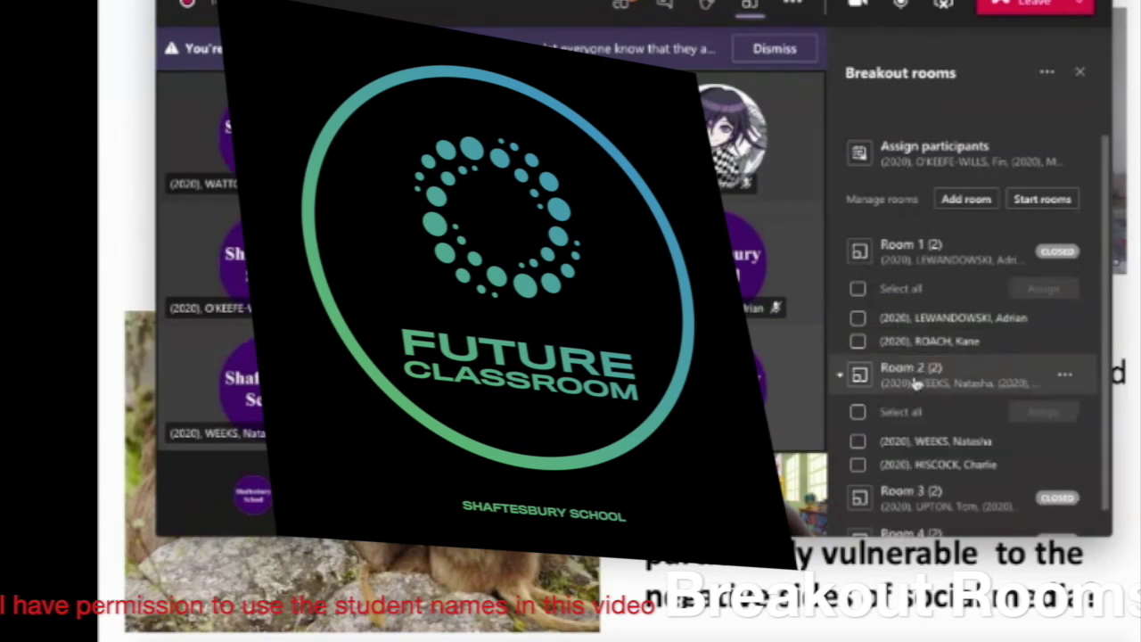
# Assign the first two unassigned participants to breakout Room 1
pyautogui.click(926, 162)
pyautogui.click(857, 219)
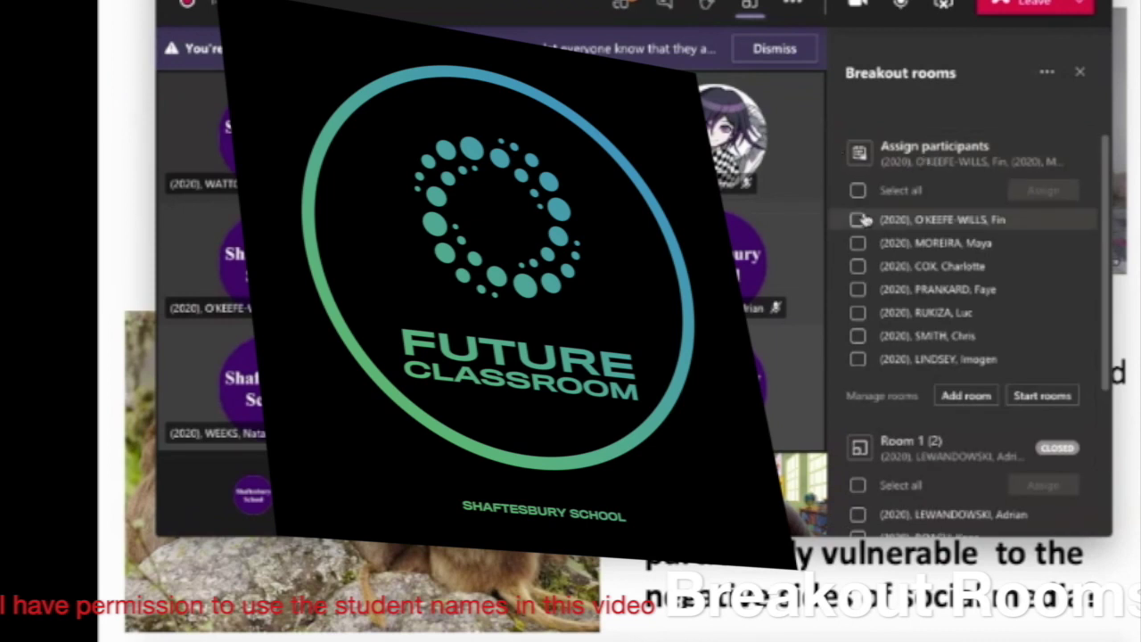
pyautogui.click(857, 243)
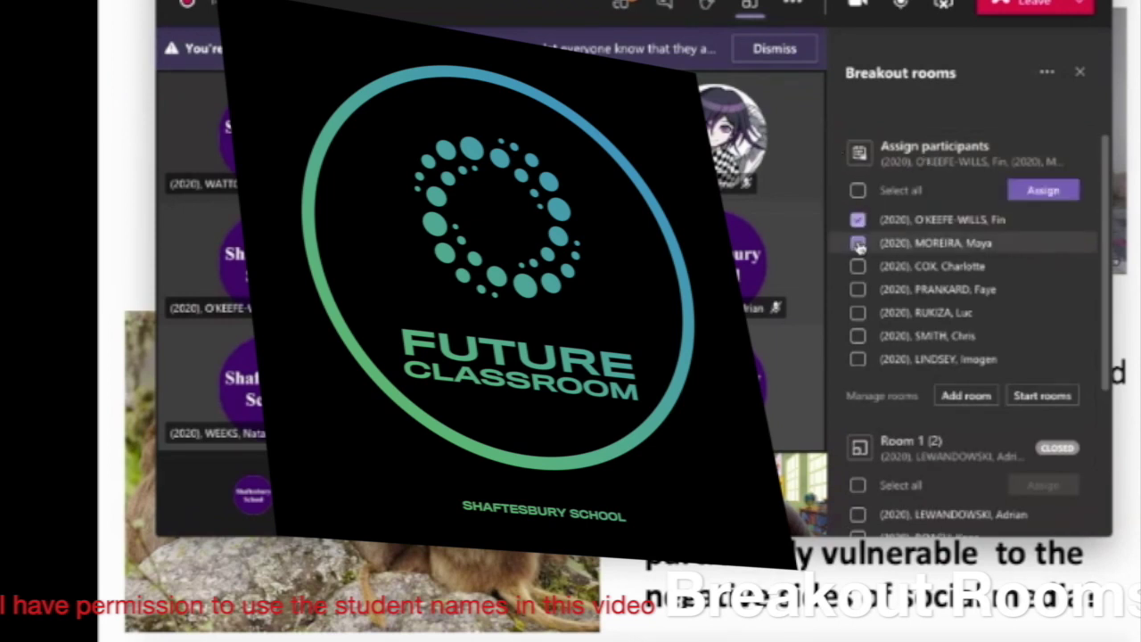
pyautogui.click(1025, 192)
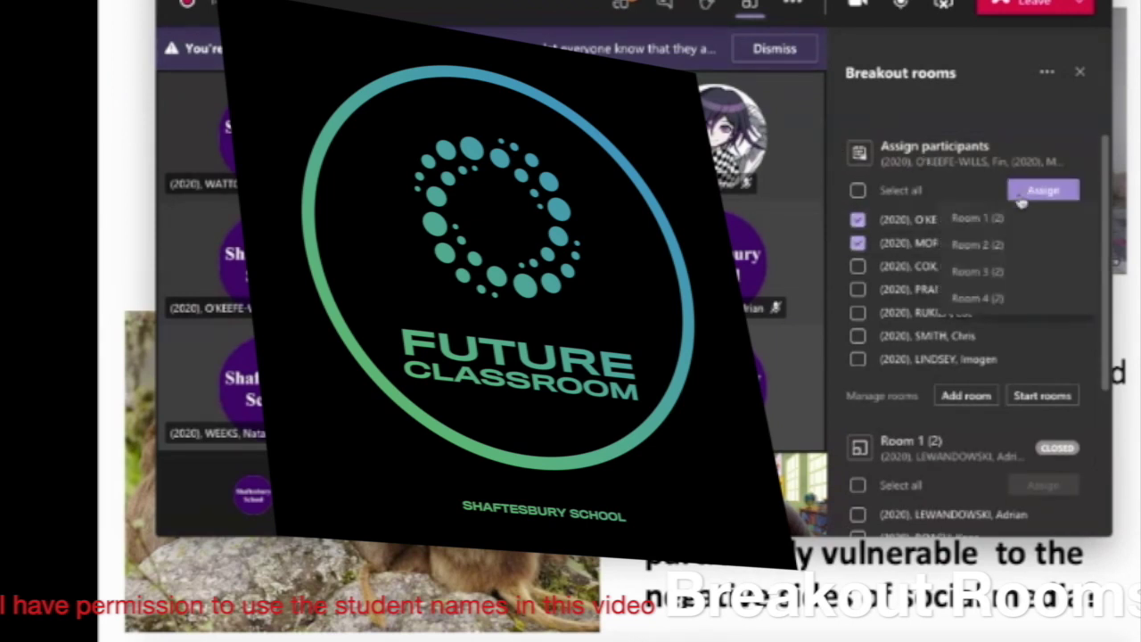
pyautogui.click(1001, 230)
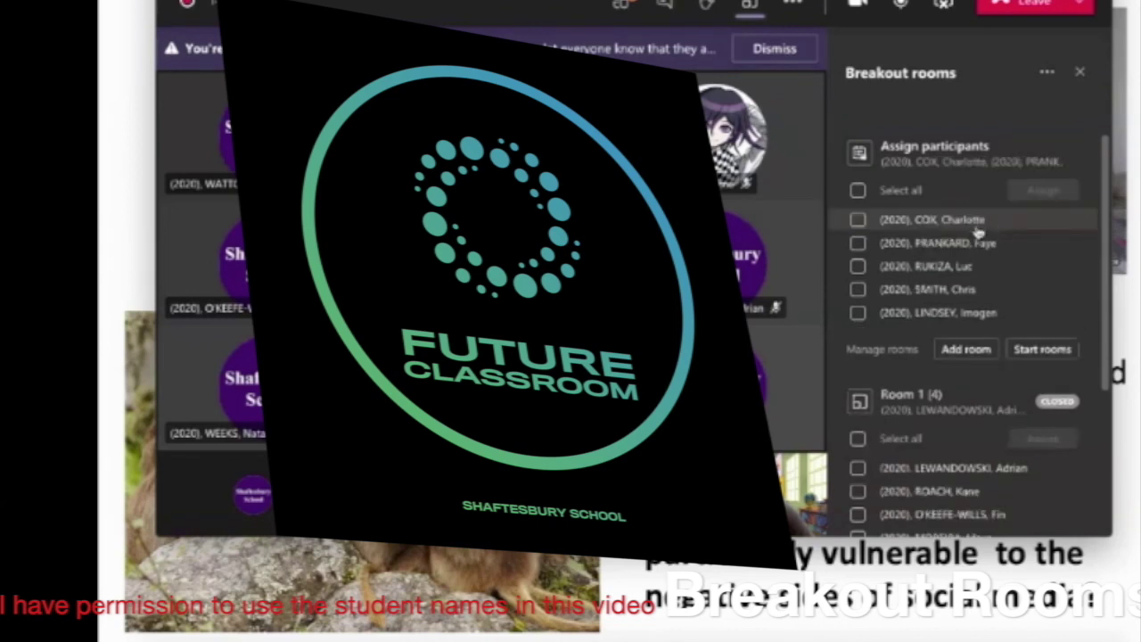
# Assign the first two participants still on the unassigned list to breakout Room 2
pyautogui.click(859, 221)
pyautogui.click(858, 244)
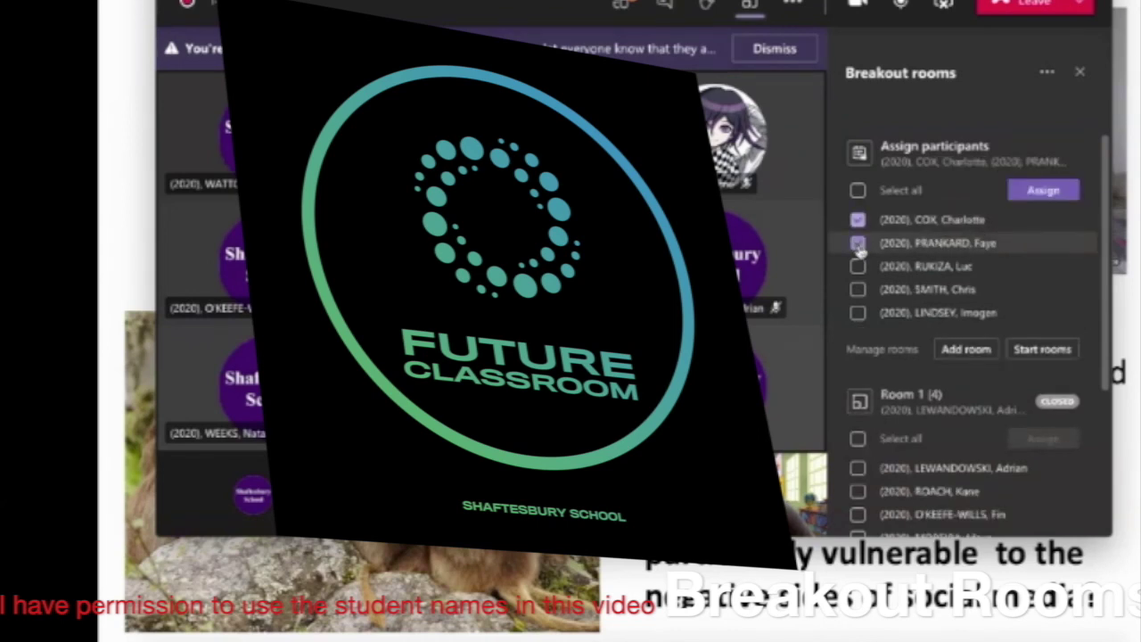
pyautogui.click(1032, 191)
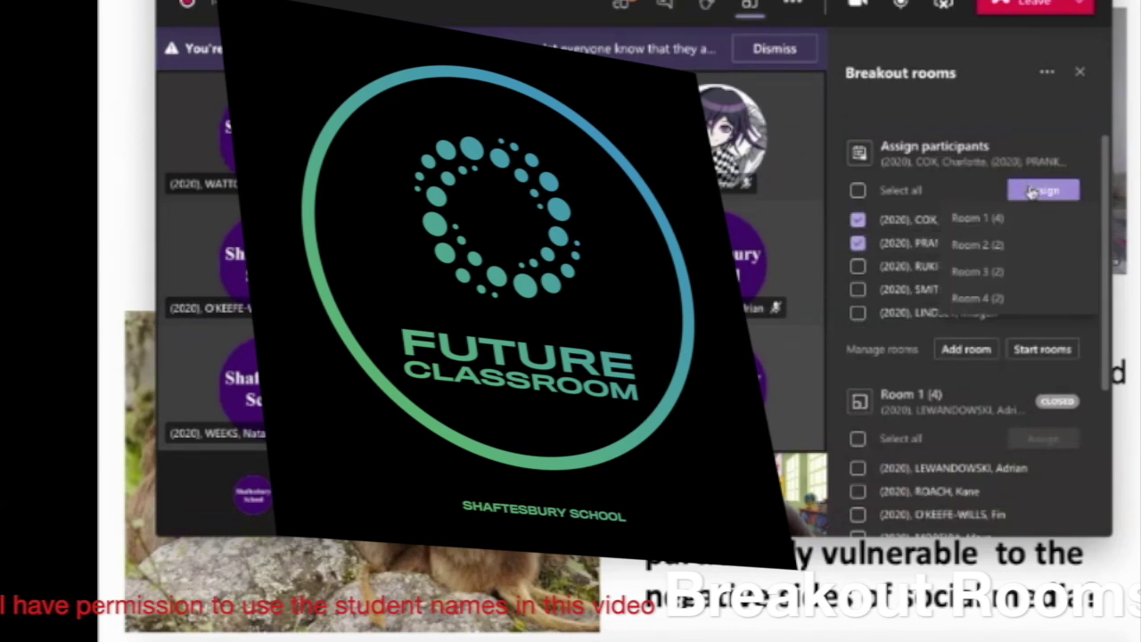
pyautogui.click(997, 246)
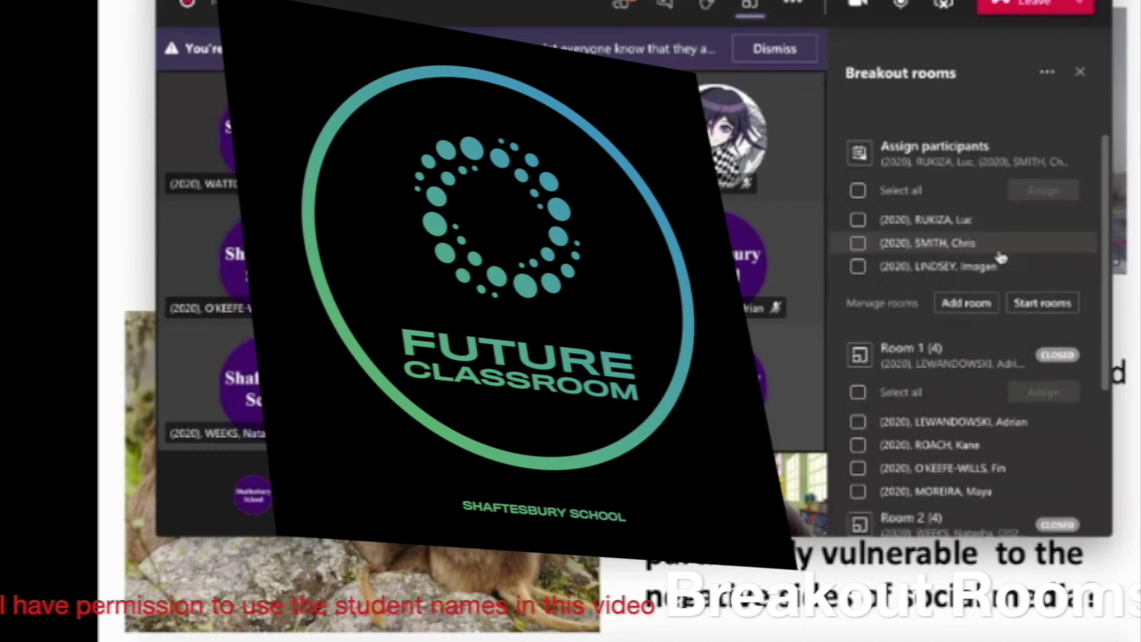
# Assign the first two participants still on the unassigned list to breakout Room 3
pyautogui.click(858, 220)
pyautogui.click(858, 244)
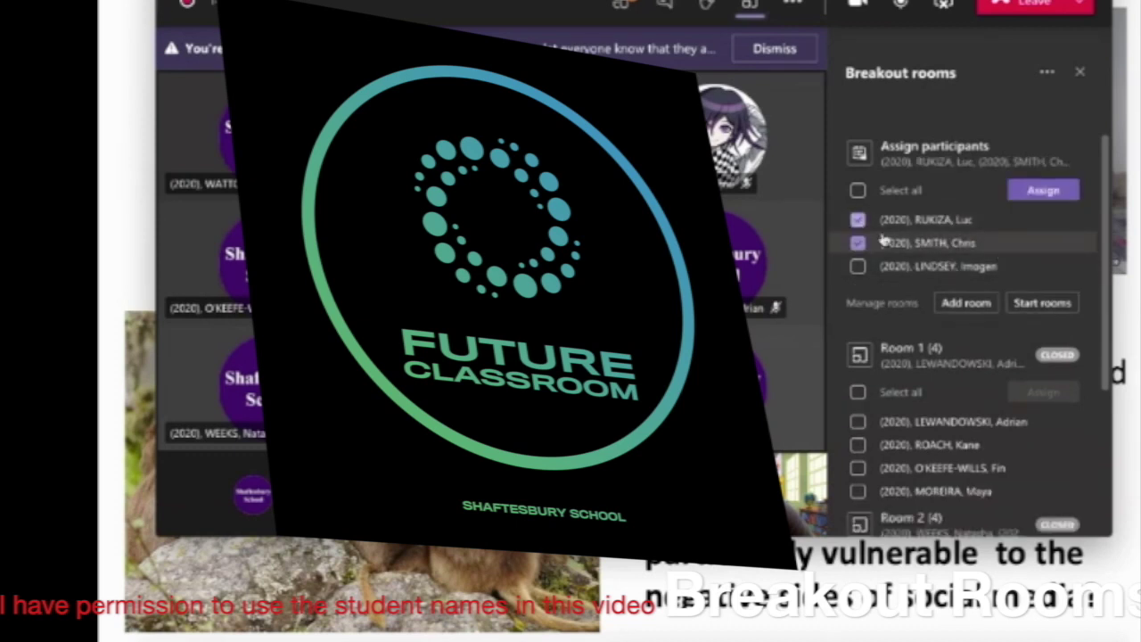
pyautogui.click(1023, 194)
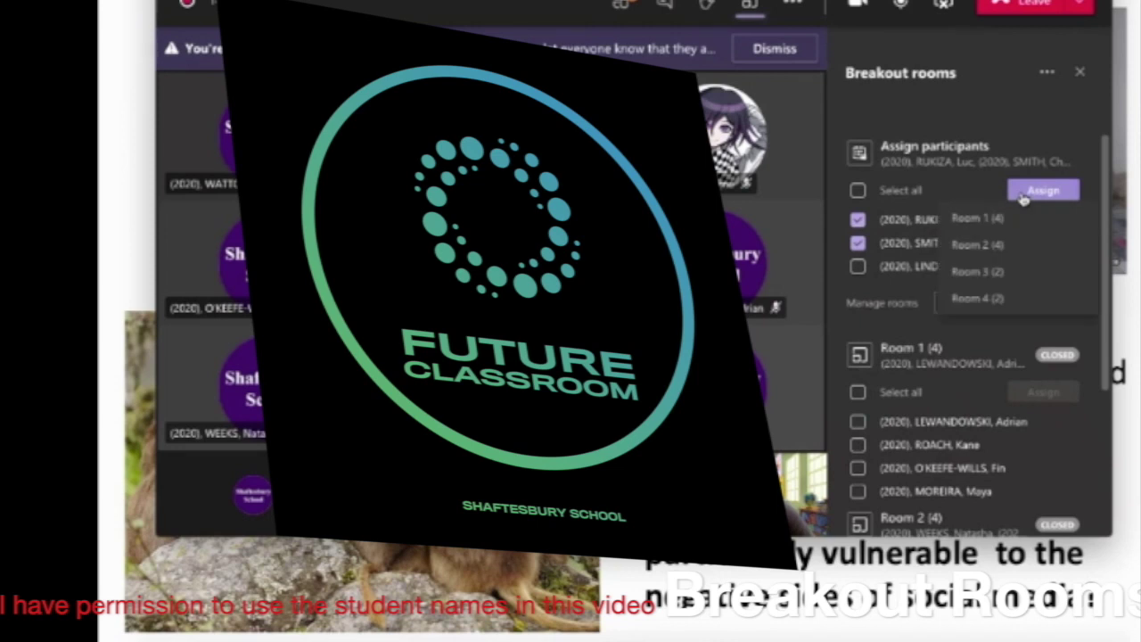
pyautogui.click(980, 272)
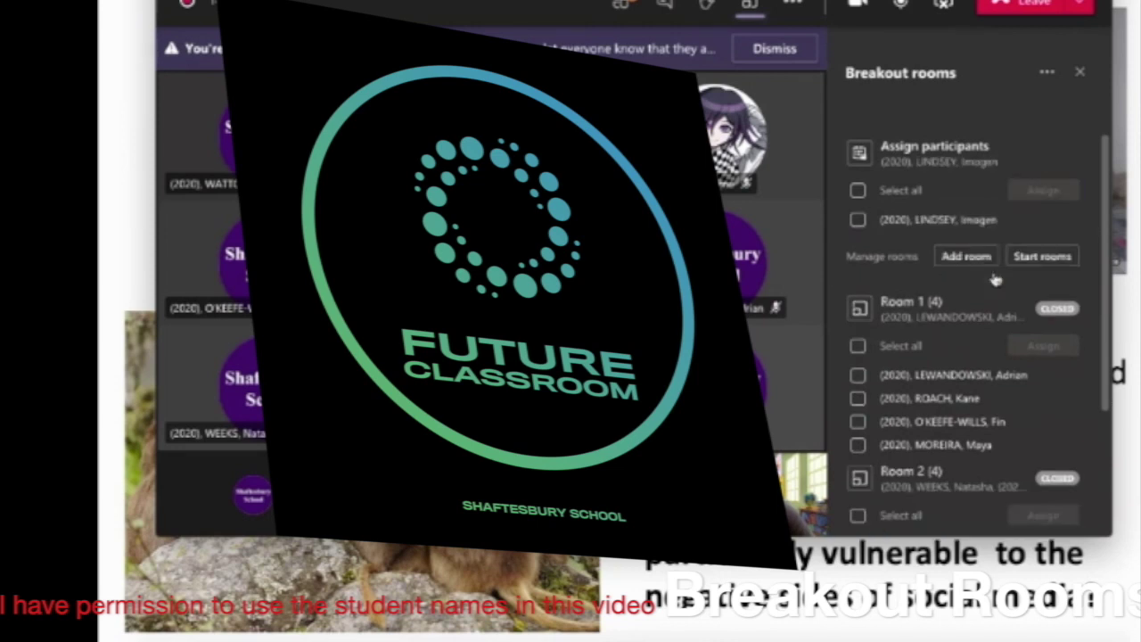
# Assign the last remaining unassigned participant to breakout Room 4
pyautogui.click(859, 221)
pyautogui.click(1041, 191)
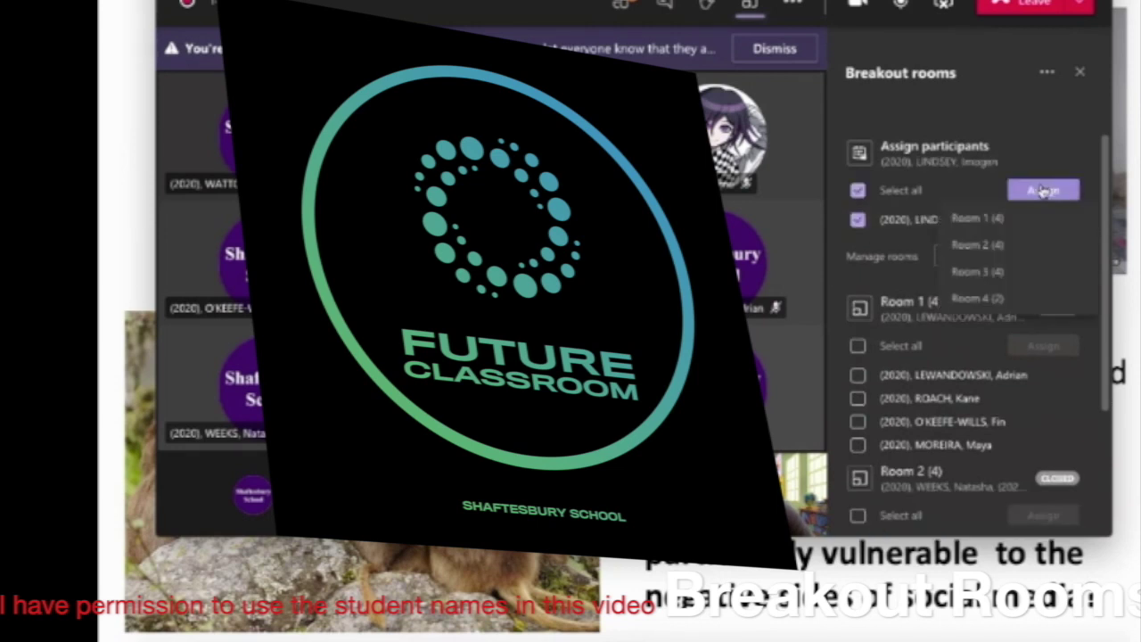
pyautogui.click(981, 298)
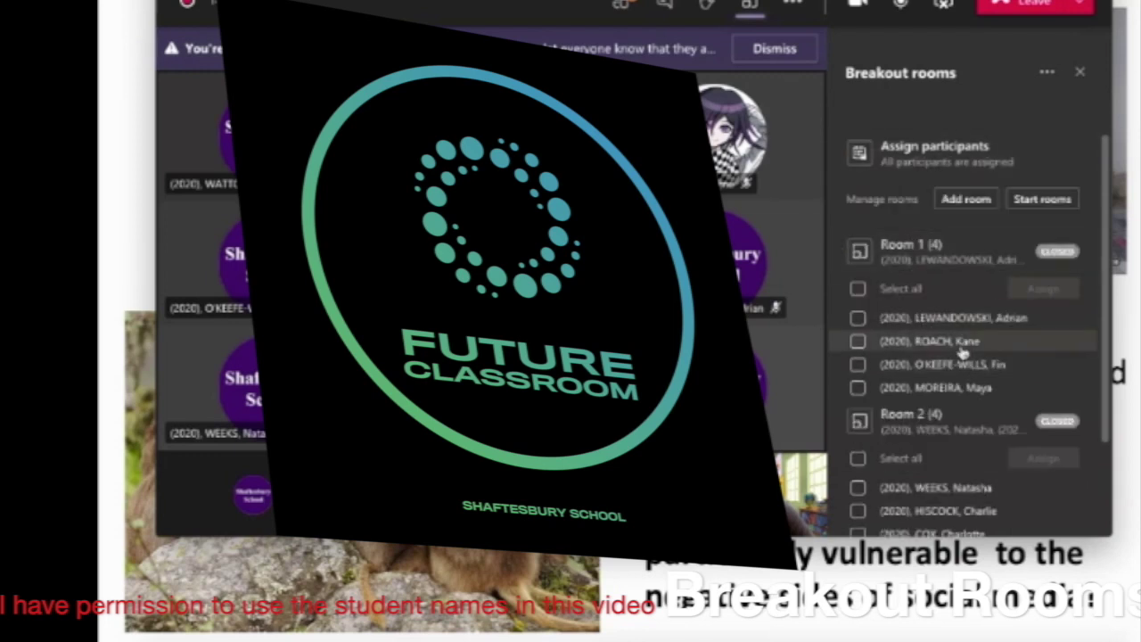
# Review the members of each breakout room, expanding Room 3 and Room 4 to show their participants
pyautogui.scroll(-1, 963, 353)
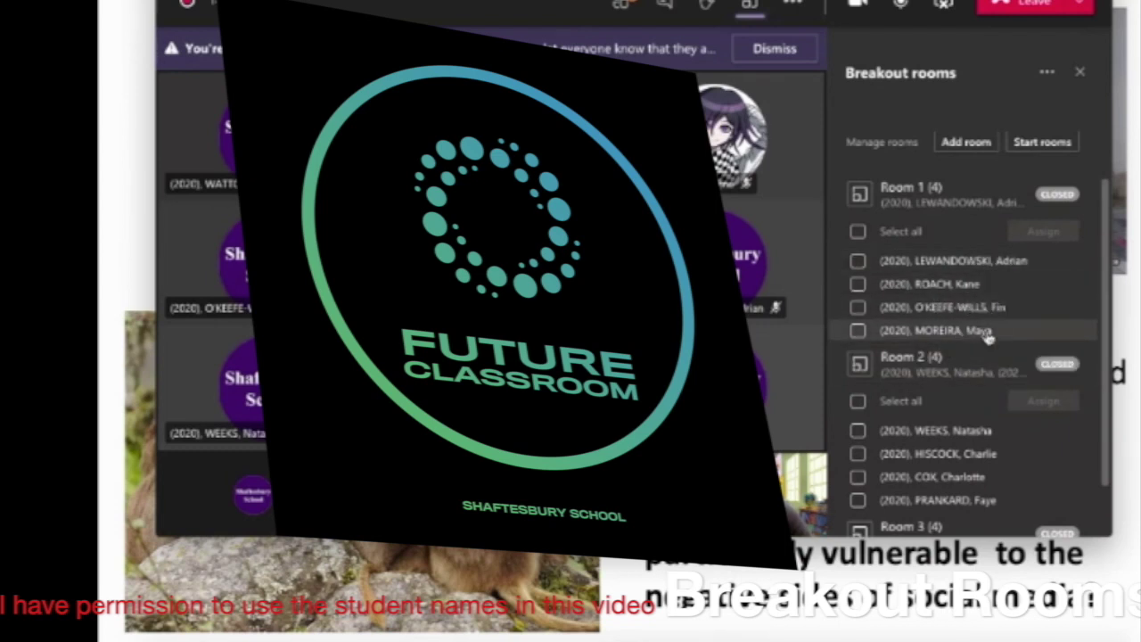
pyautogui.scroll(-3, 988, 332)
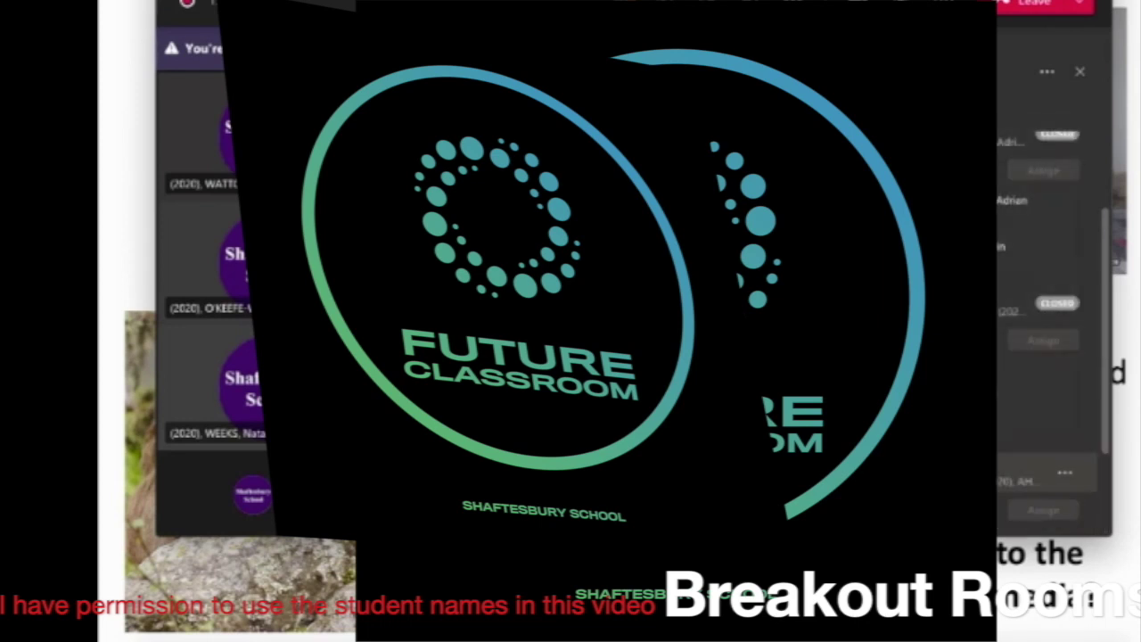
pyautogui.scroll(-5, 932, 488)
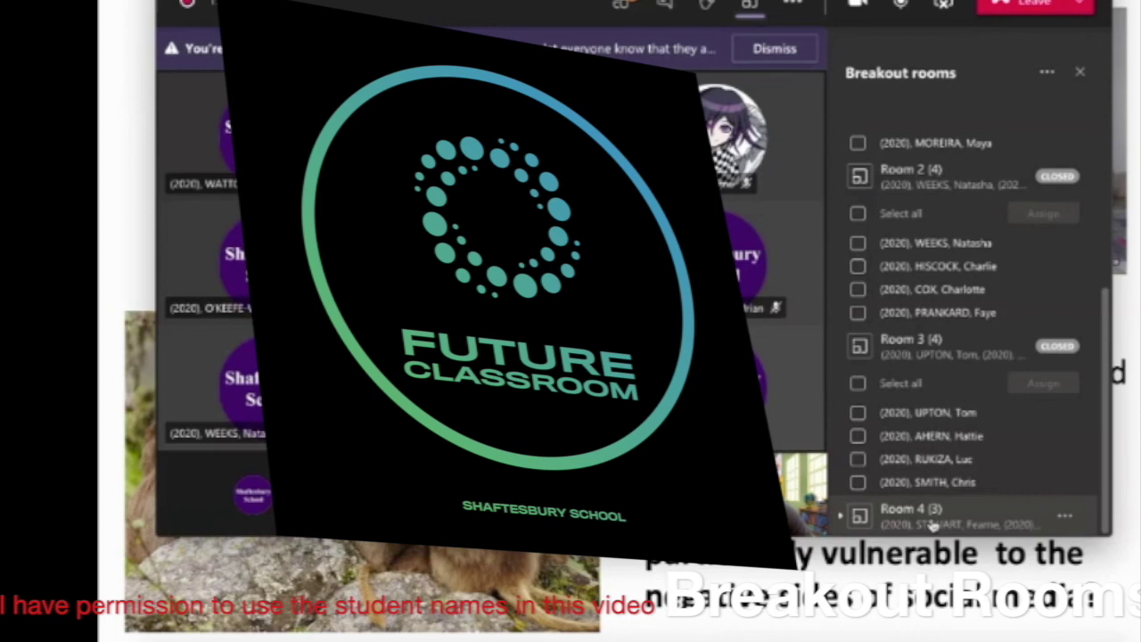
pyautogui.click(932, 526)
pyautogui.click(958, 529)
pyautogui.click(999, 528)
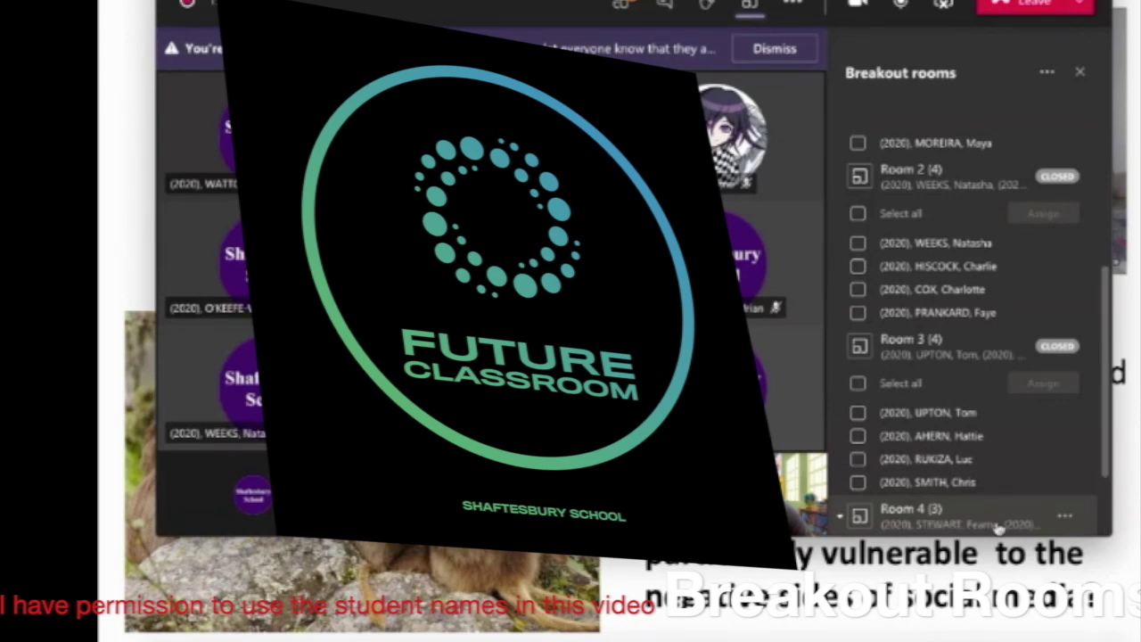
pyautogui.scroll(-2, 998, 528)
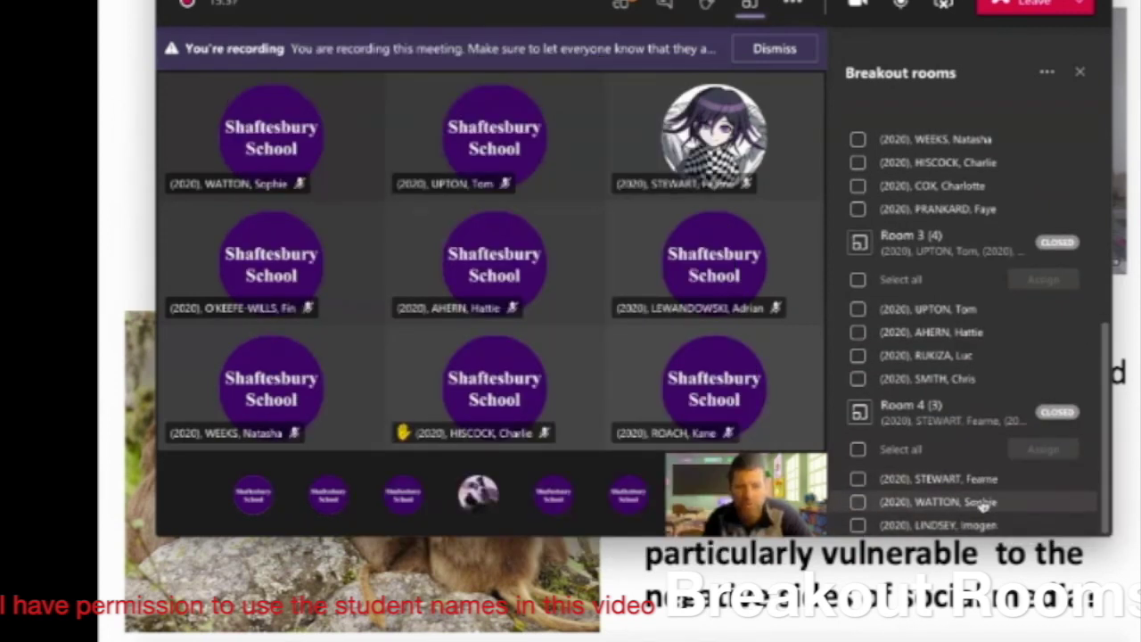
# Return to the room management controls and start all the breakout rooms
pyautogui.scroll(7, 959, 298)
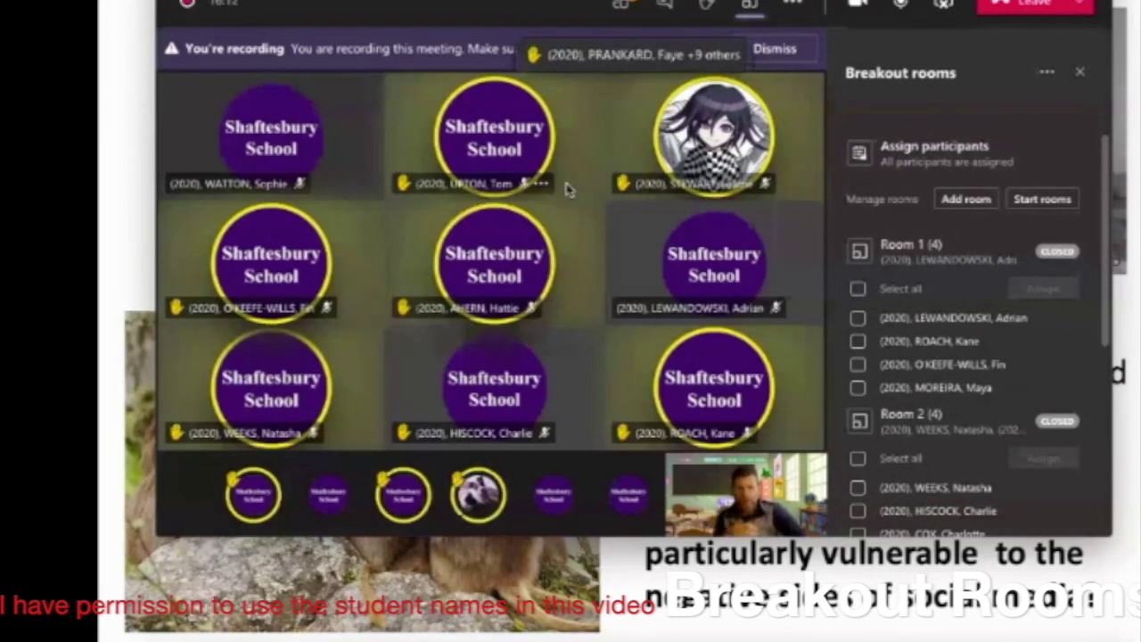
pyautogui.click(1032, 204)
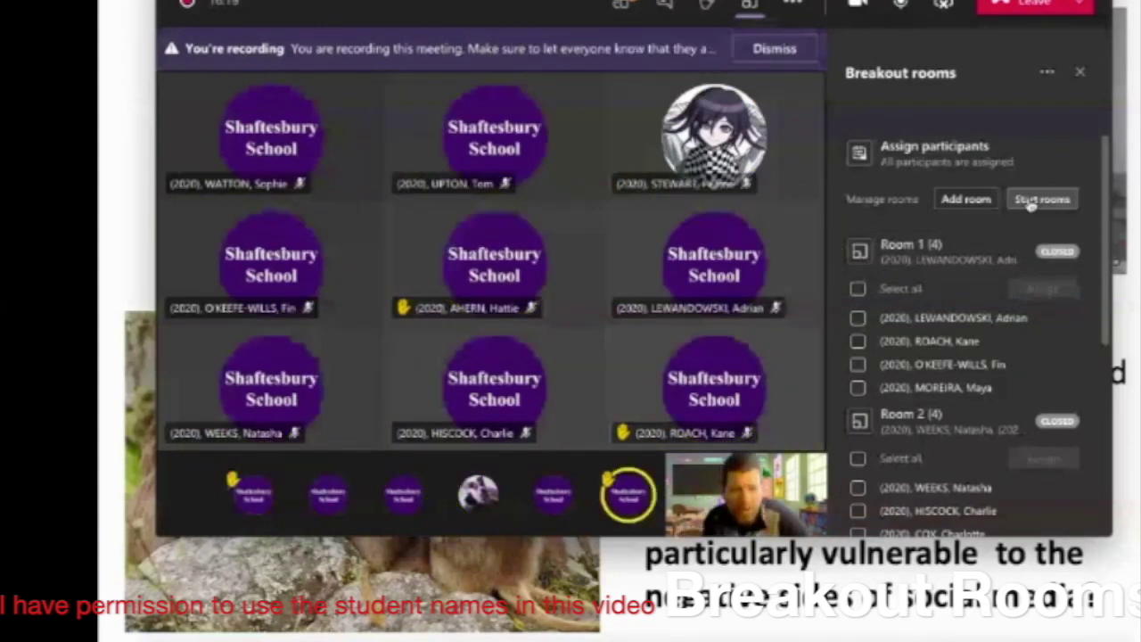
pyautogui.click(1032, 204)
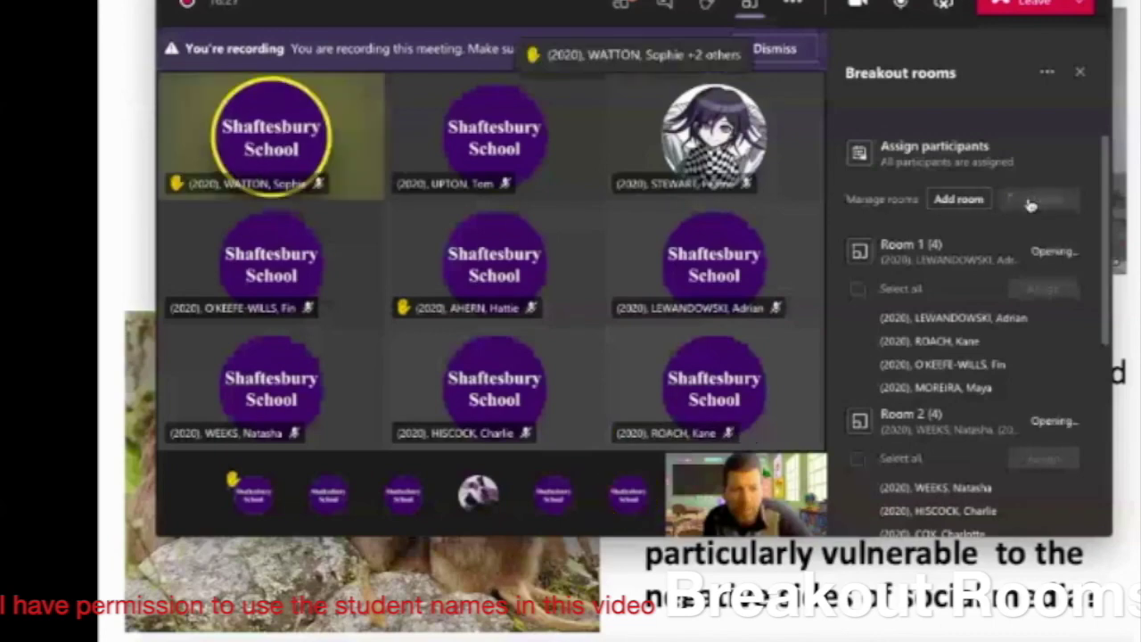